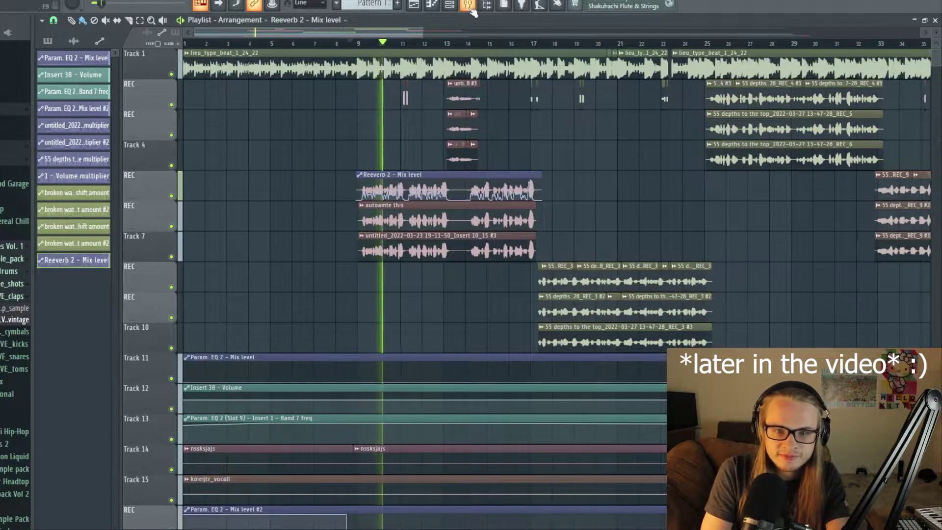
Step: Bring up the mixer to view the recording insert's effect chain with Fruity Reeverb 2, and return to the playlist
key(F9)
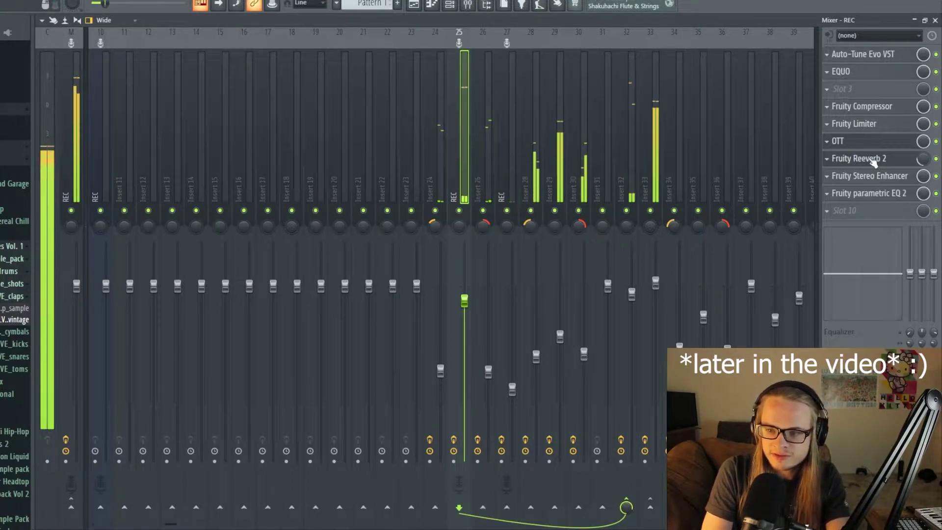
click(413, 6)
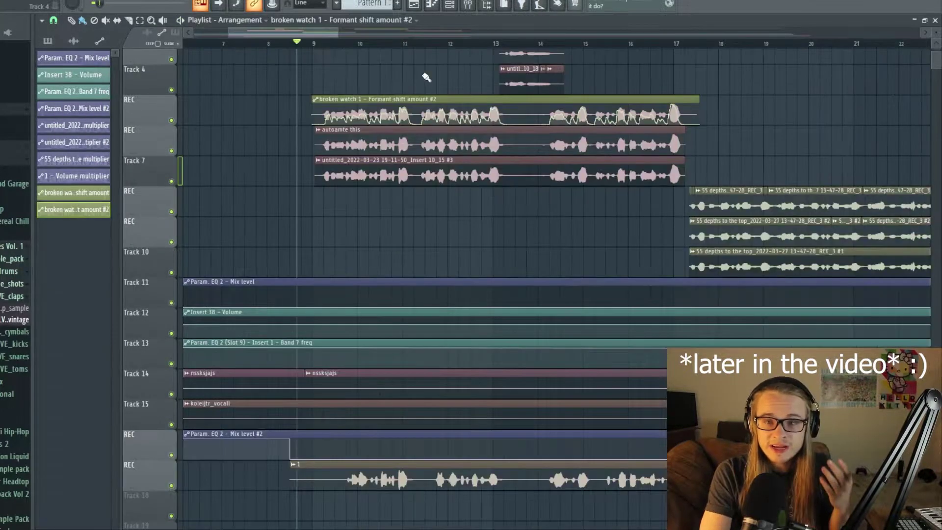
scroll(422, 81, up, 5)
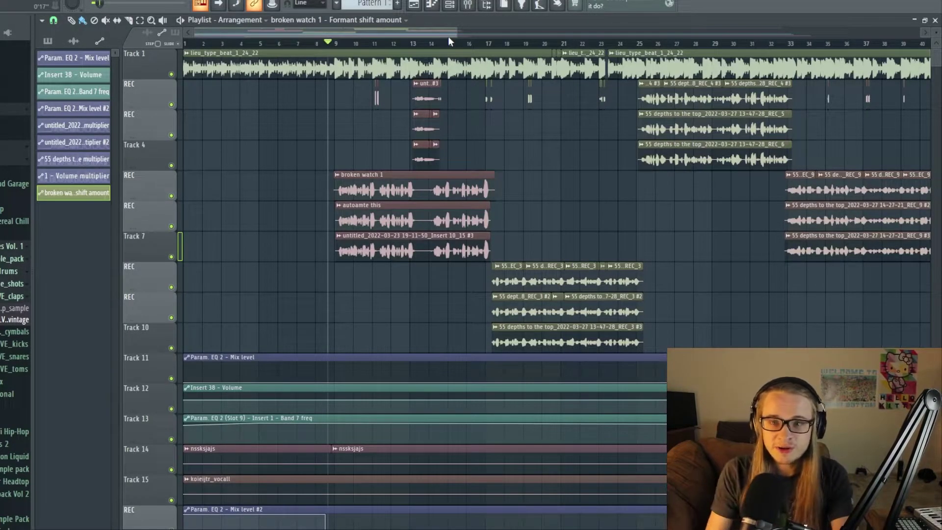
Step: Create an automation clip for the formant setting of the broken watch 1 audio clip and place it on the track below Track 7
double_click(366, 178)
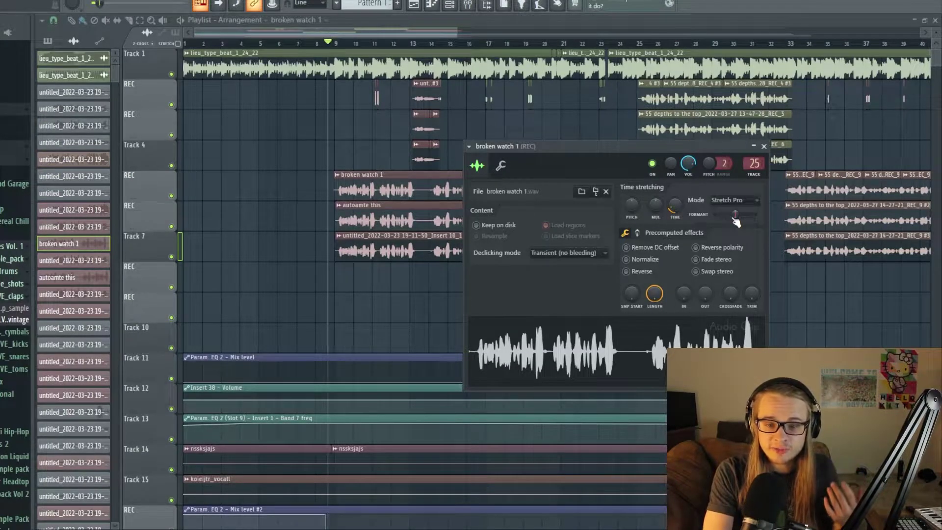
right_click(734, 218)
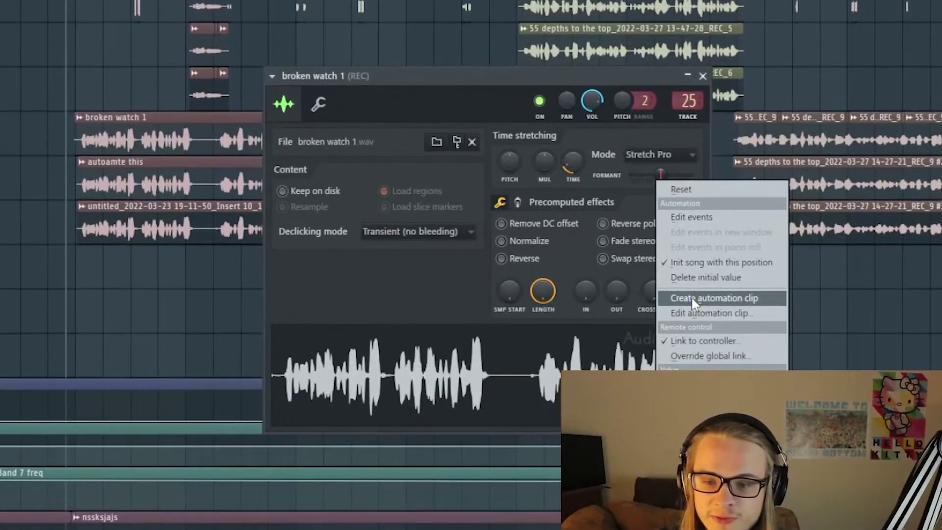
click(757, 300)
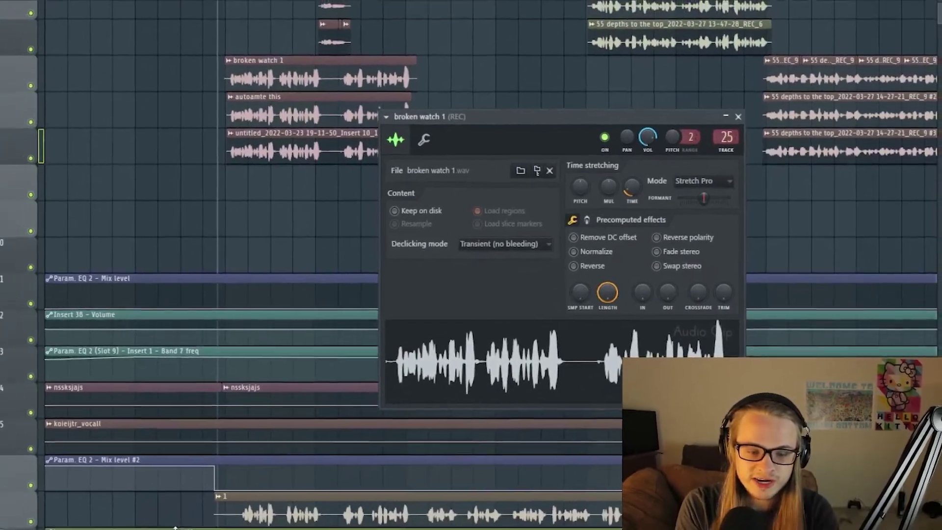
drag(175, 523, 187, 192)
right_click(187, 193)
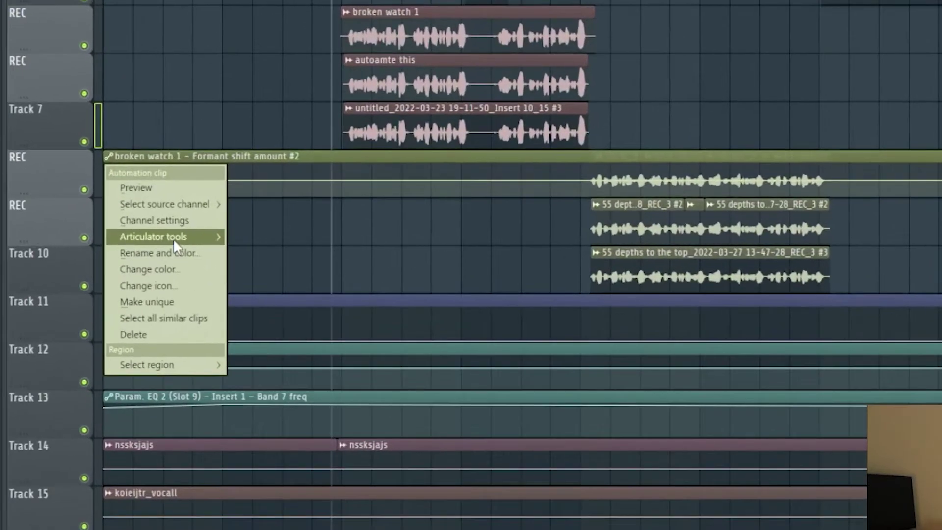
mouse_move(230, 242)
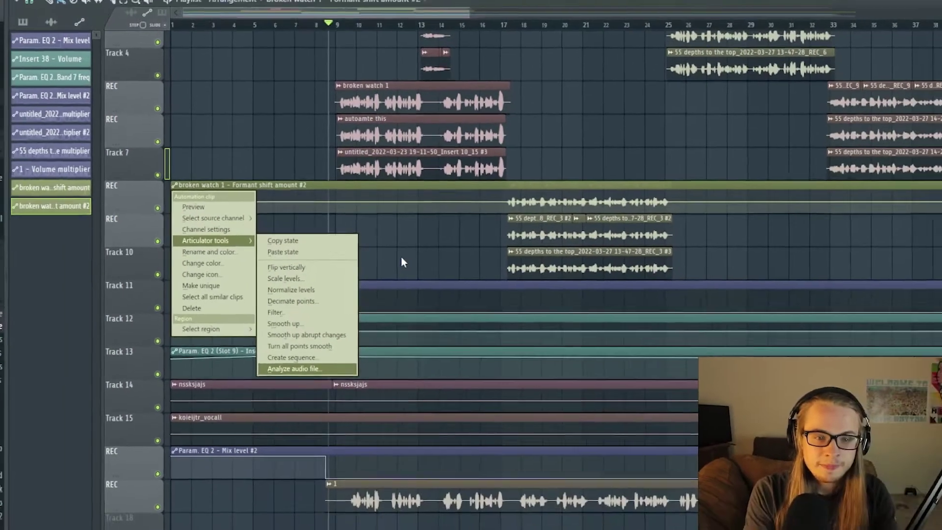
click(443, 264)
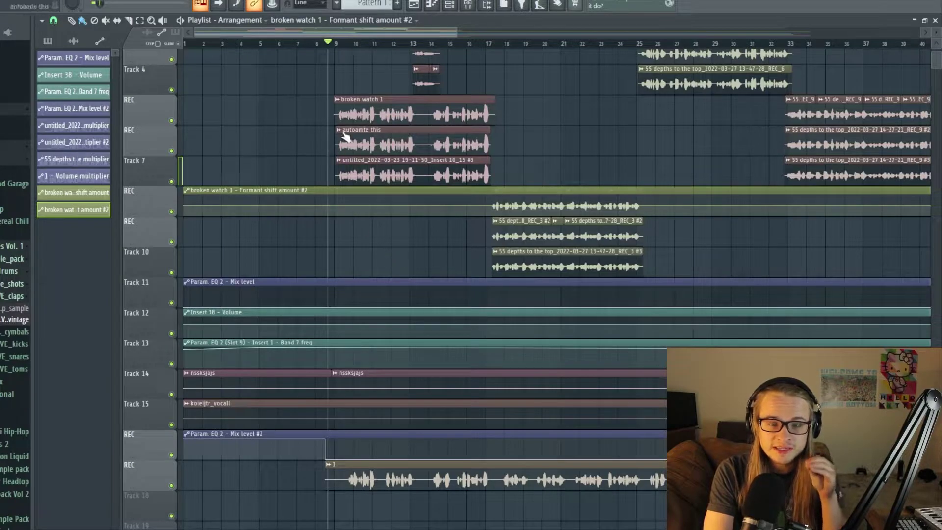
Step: Make the broken watch 1 clip unique as a sample, saving it as "broken watch" in the automate folder
right_click(337, 98)
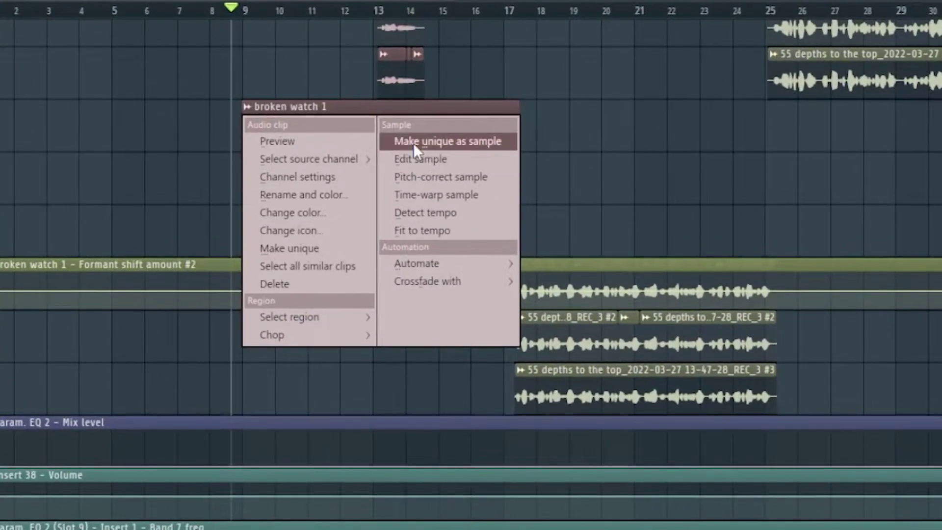
click(441, 130)
click(514, 420)
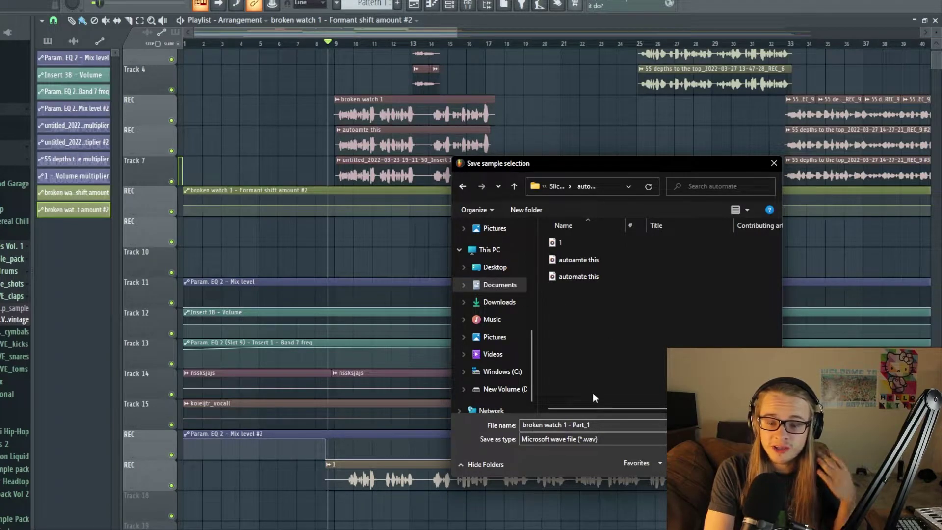
click(595, 424)
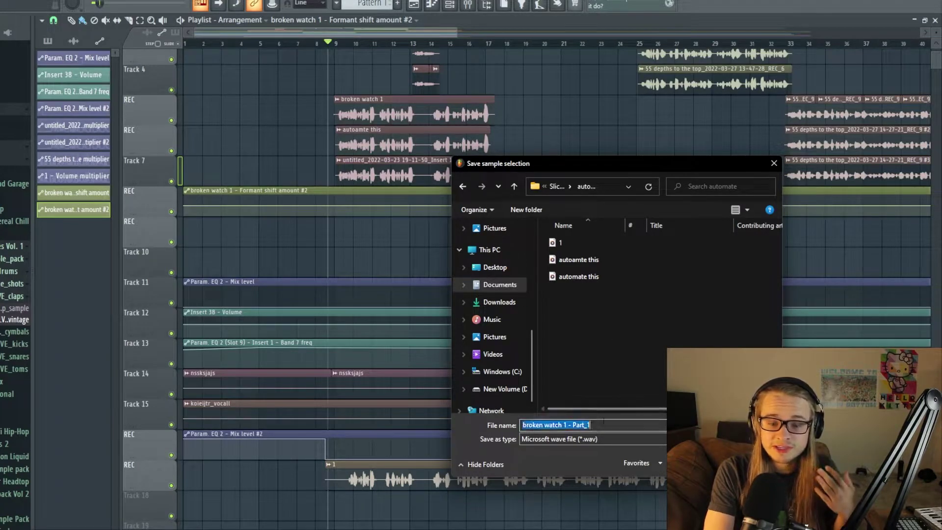
text(b)
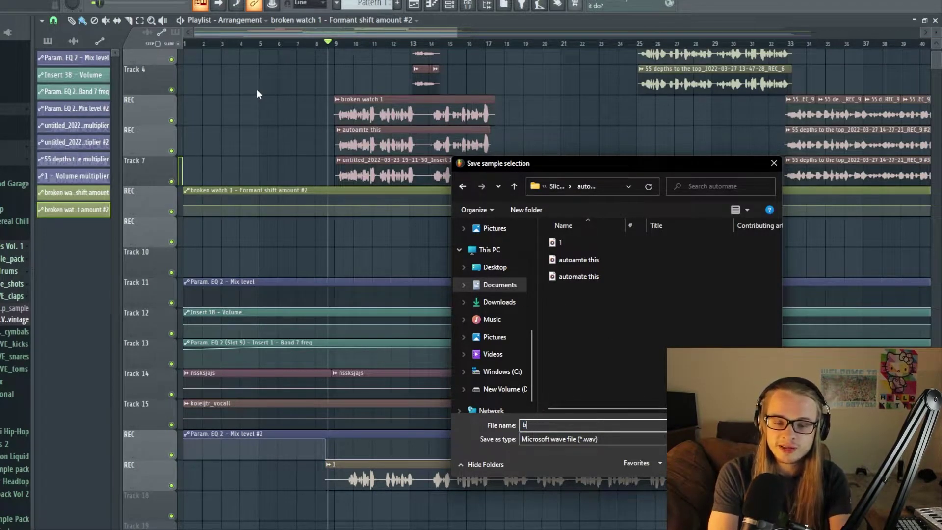
text(roken watch)
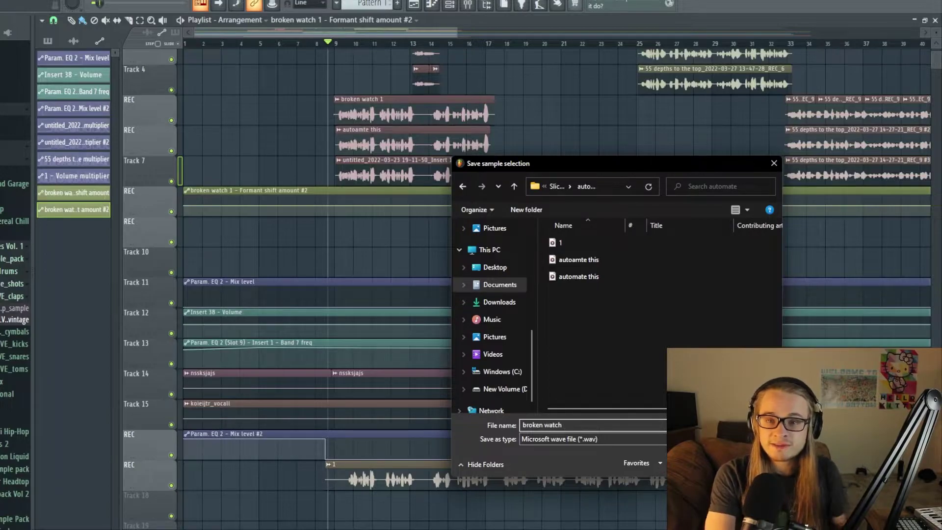
key(Return)
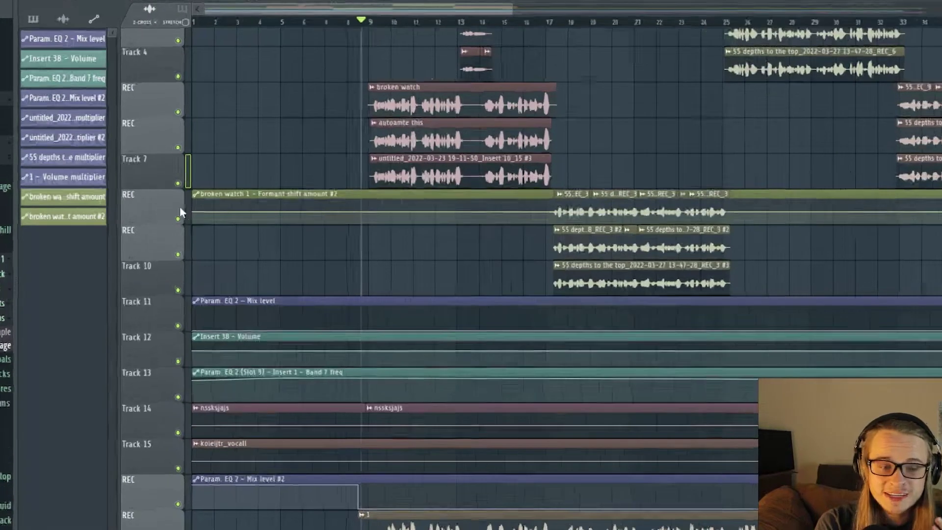
Step: Analyze the broken watch audio file into the Formant shift amount #2 automation clip and position the clip over the broken watch vocal
right_click(185, 194)
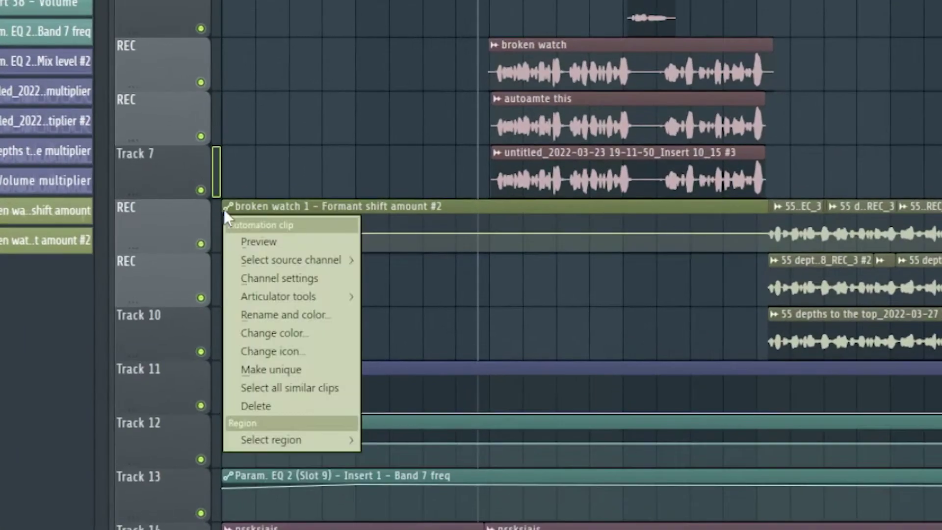
click(486, 505)
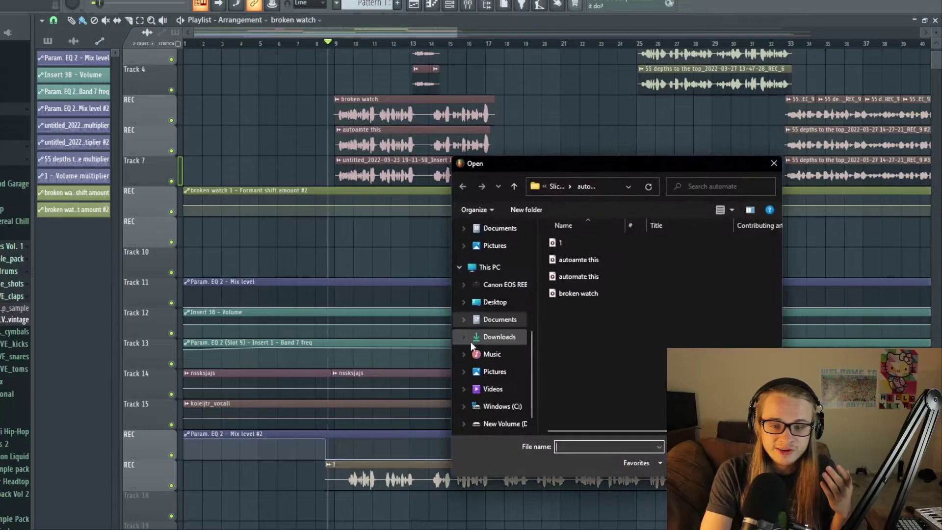
click(581, 294)
double_click(581, 294)
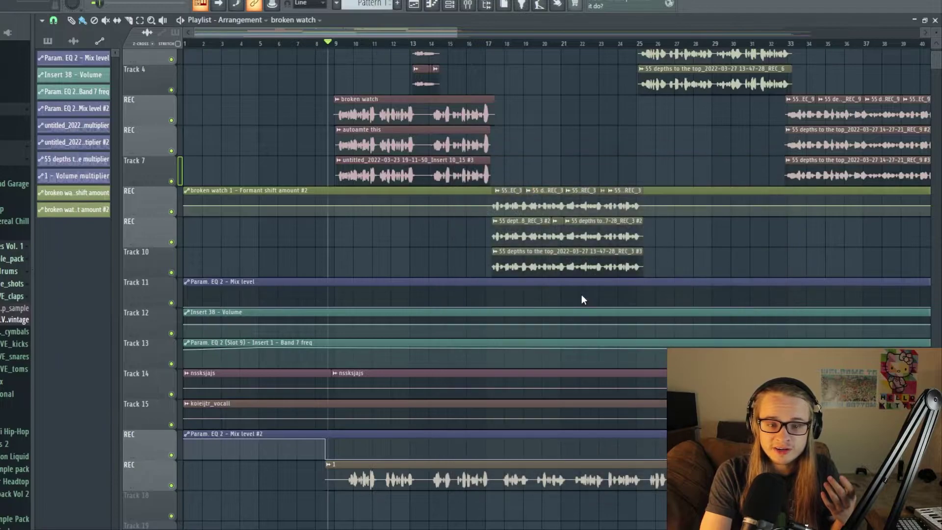
drag(402, 187, 413, 109)
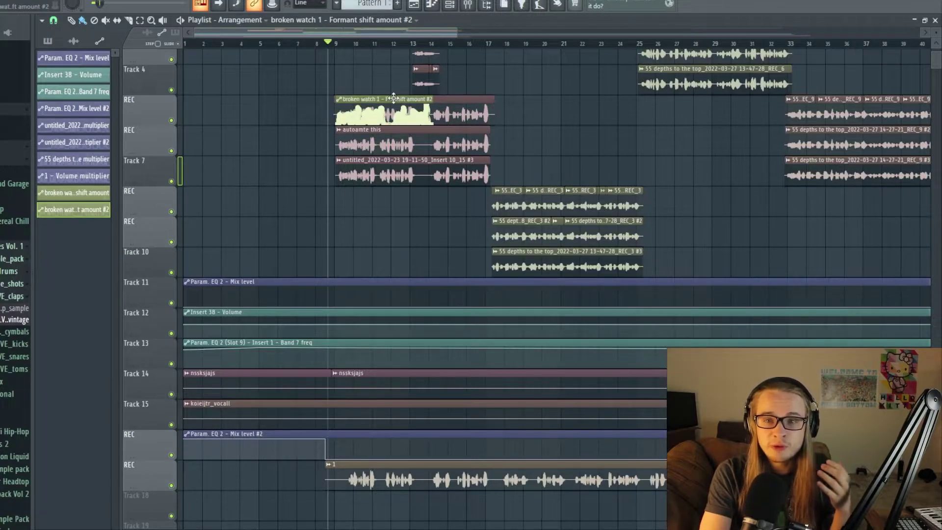
Step: Set the formant automation clip's time range to 10 and stretch its timing to line up with the vocal waveform
double_click(394, 97)
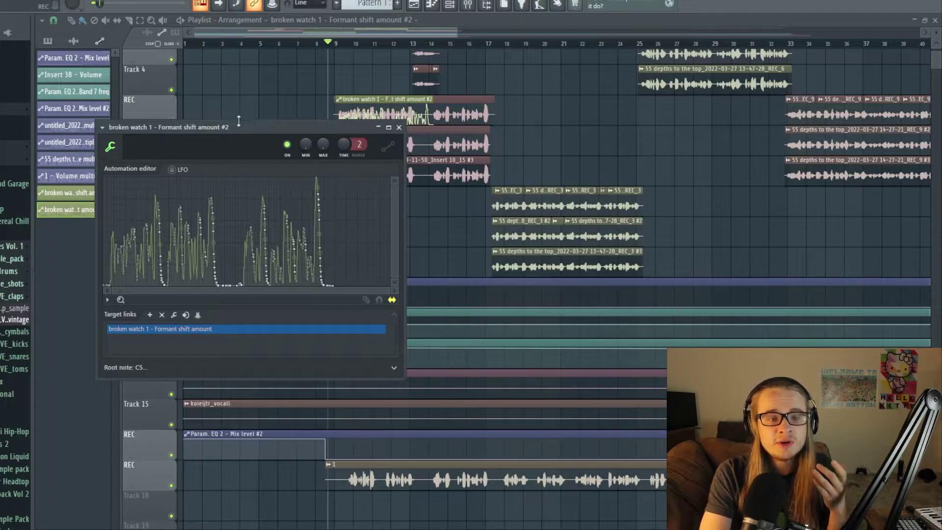
drag(238, 124, 672, 119)
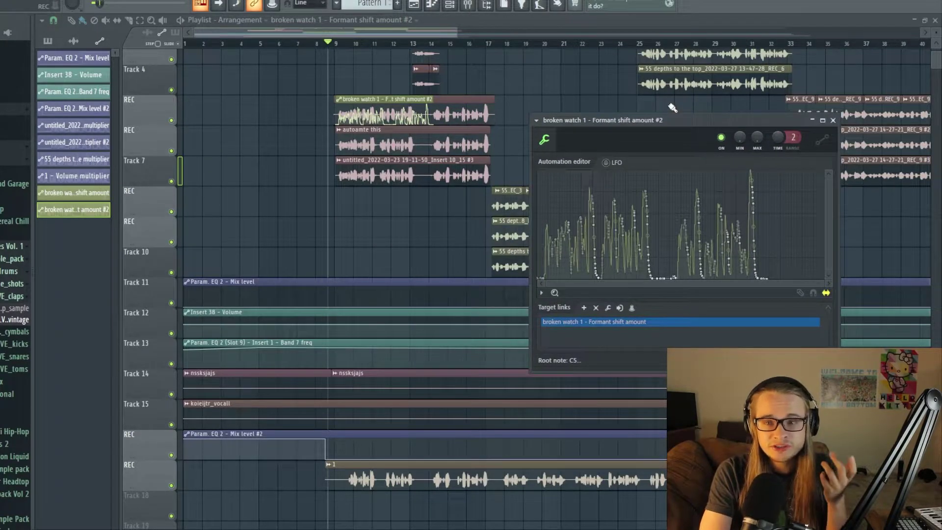
drag(792, 137, 443, 226)
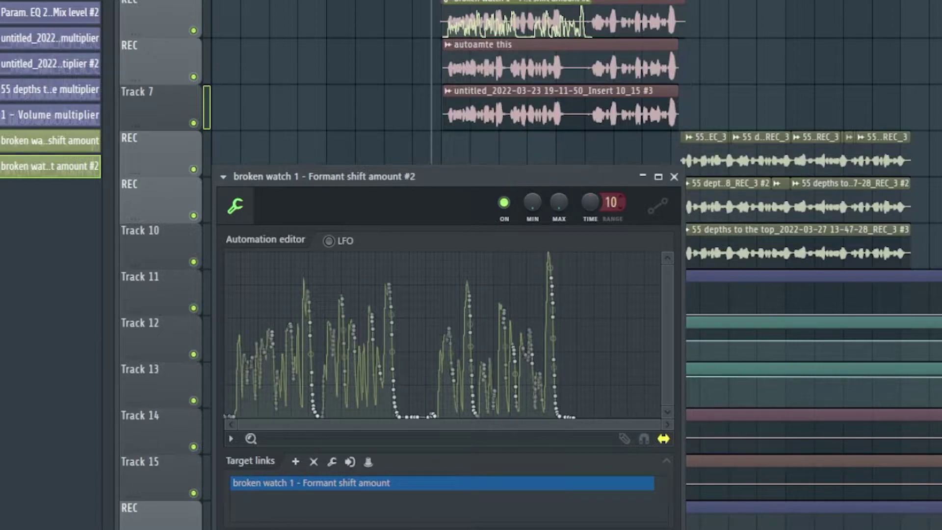
mouse_move(593, 202)
mouse_down()
mouse_move(593, 212)
mouse_move(592, 187)
mouse_up()
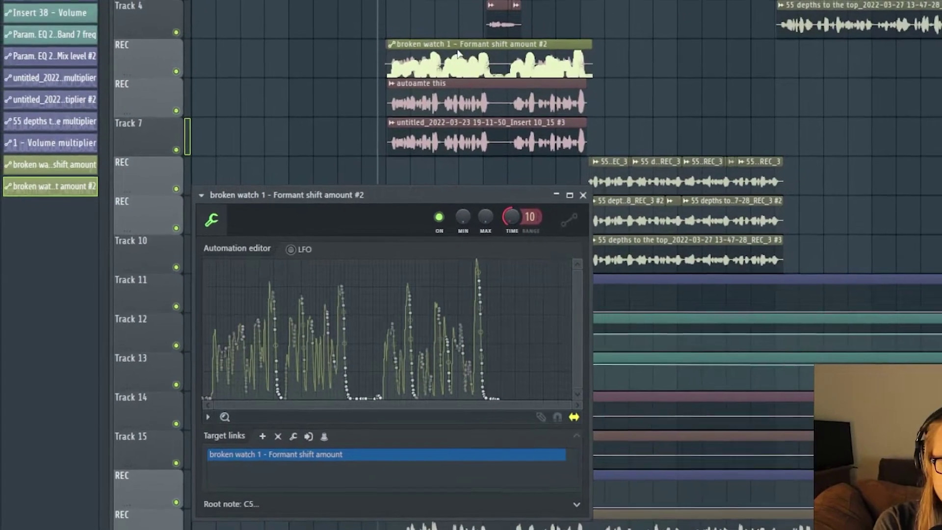
click(473, 30)
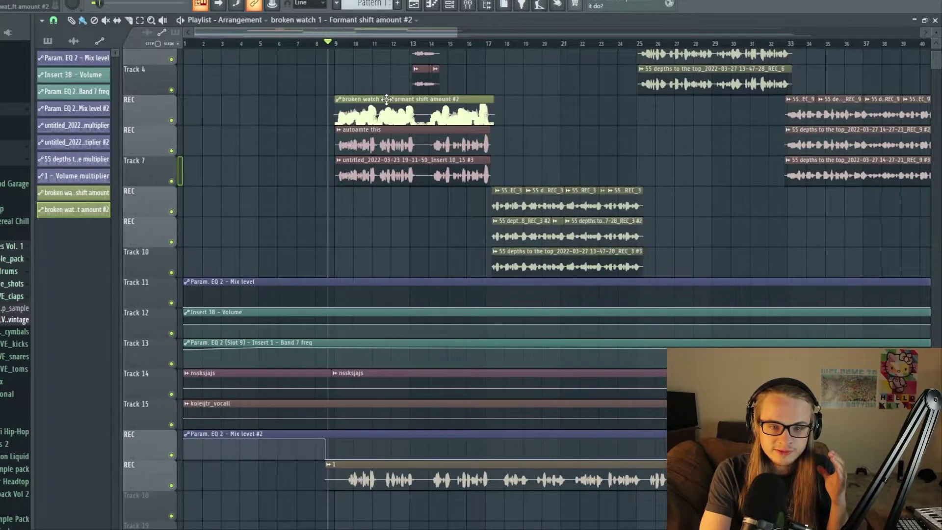
Step: Place a copy of the formant shift automation clip on the track above Track 7, starting around bar 20
drag(394, 85, 627, 123)
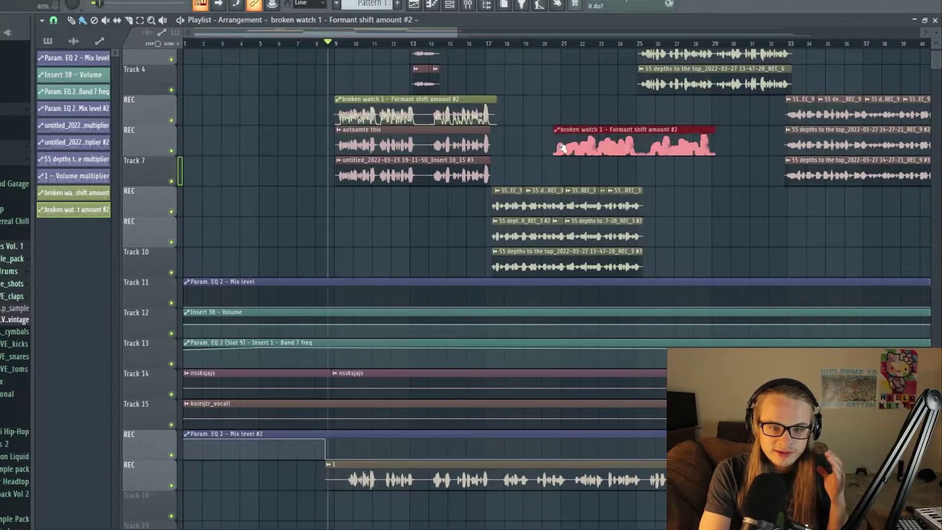
key(ctrl+d)
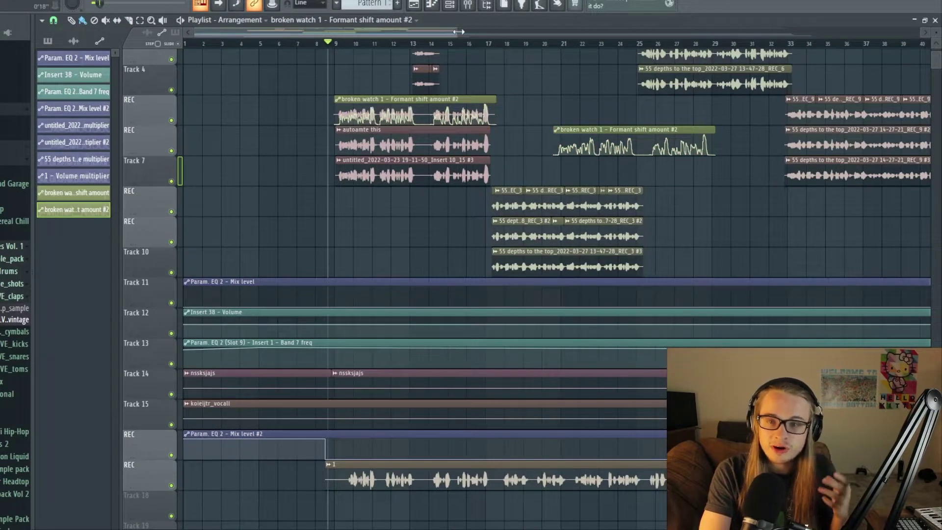
Step: View the Level scaling controls for the formant shift automation clip and close them without accepting any change
drag(458, 31, 396, 48)
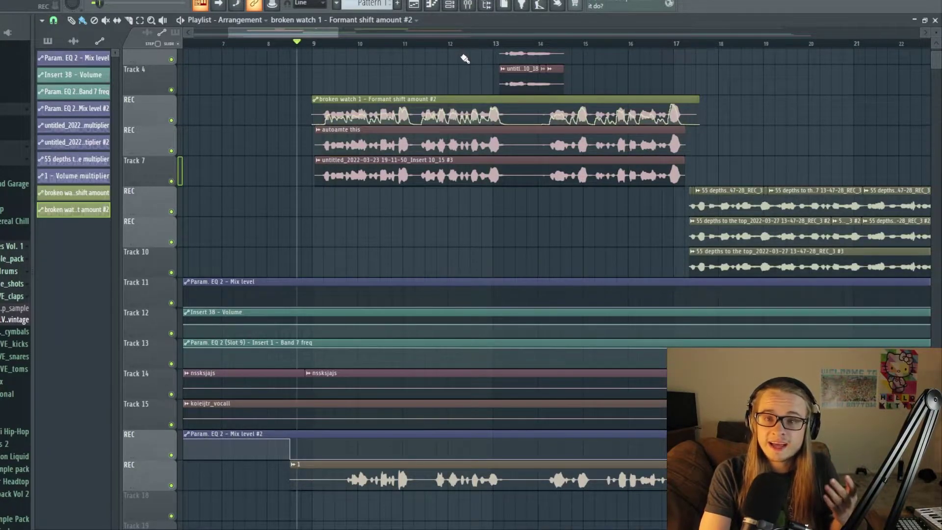
scroll(437, 137, up, 3)
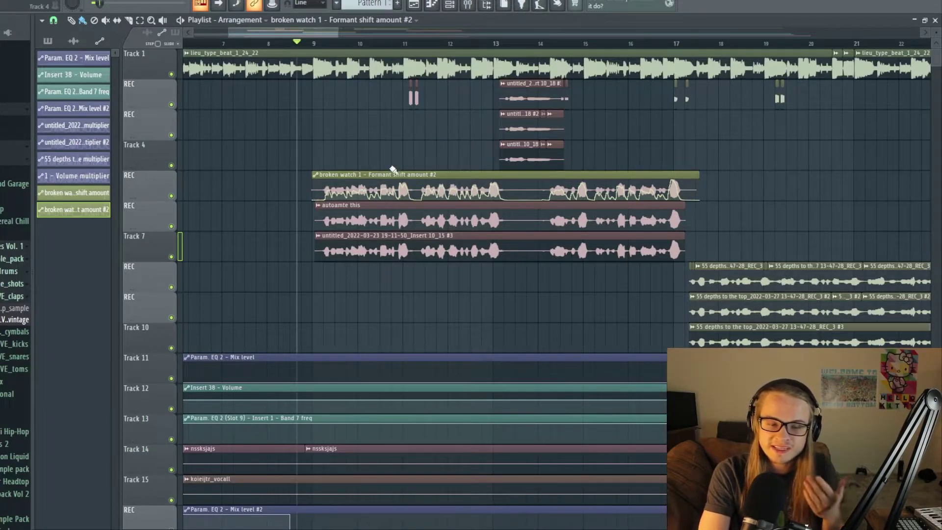
double_click(349, 178)
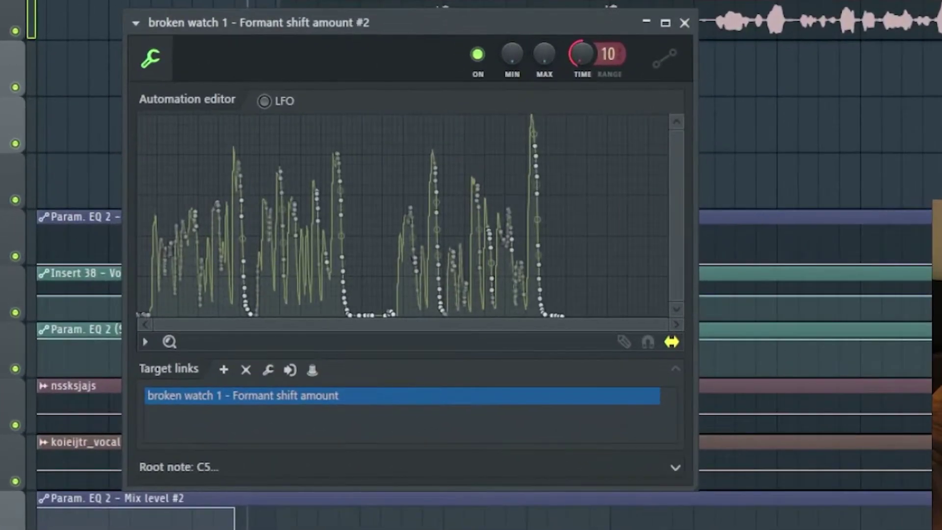
click(136, 22)
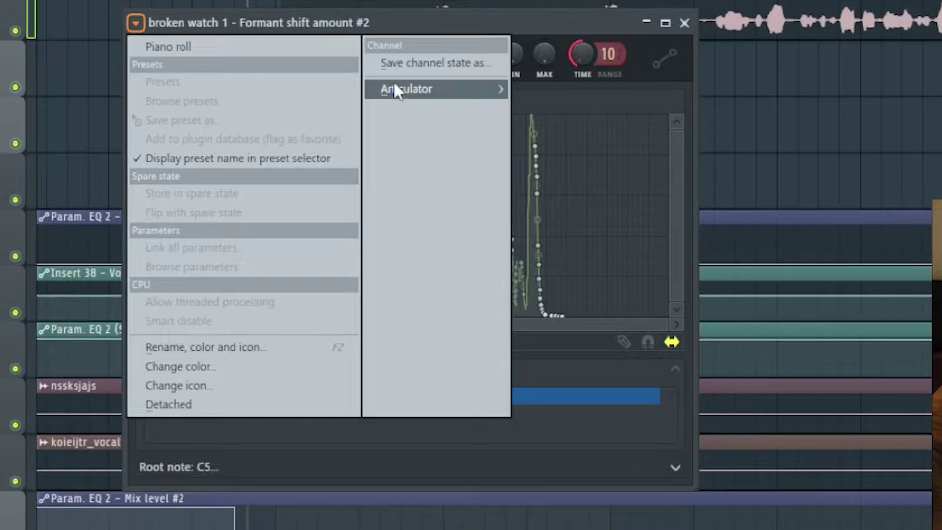
mouse_move(392, 89)
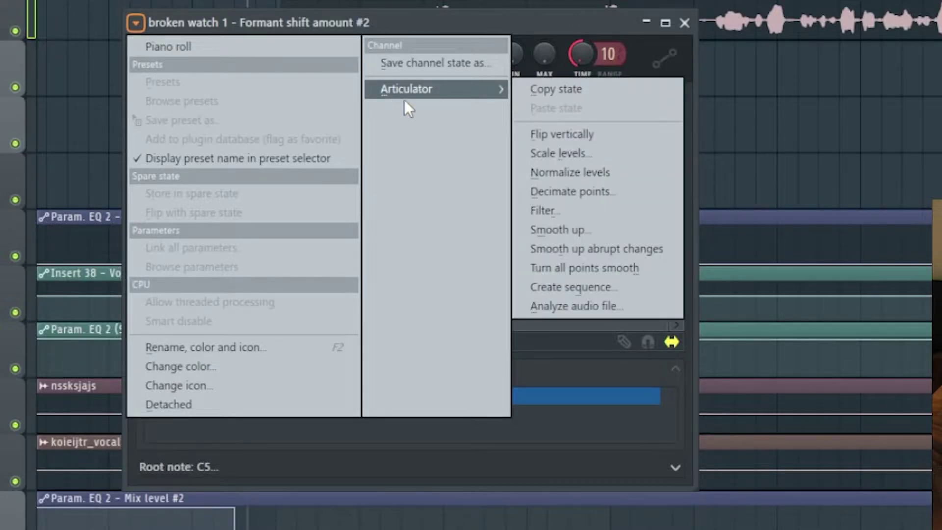
click(584, 154)
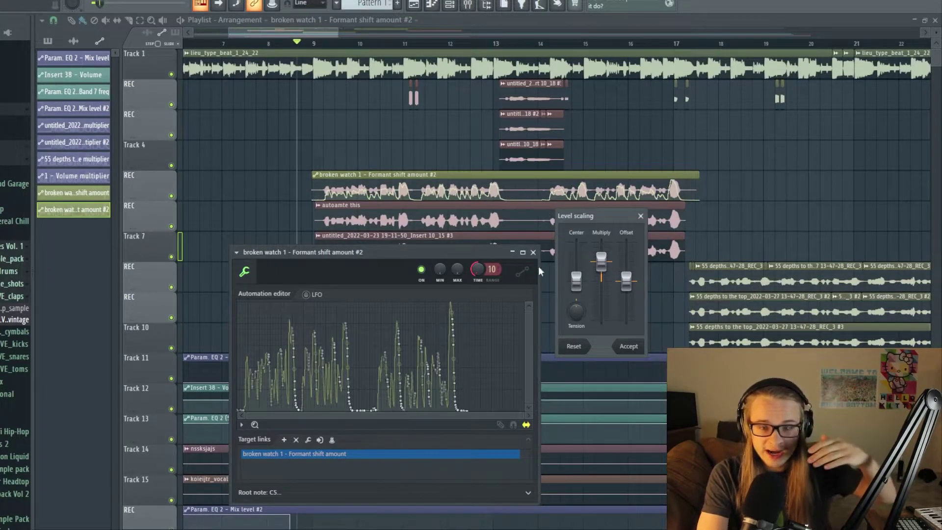
key(Escape)
click(641, 216)
click(533, 252)
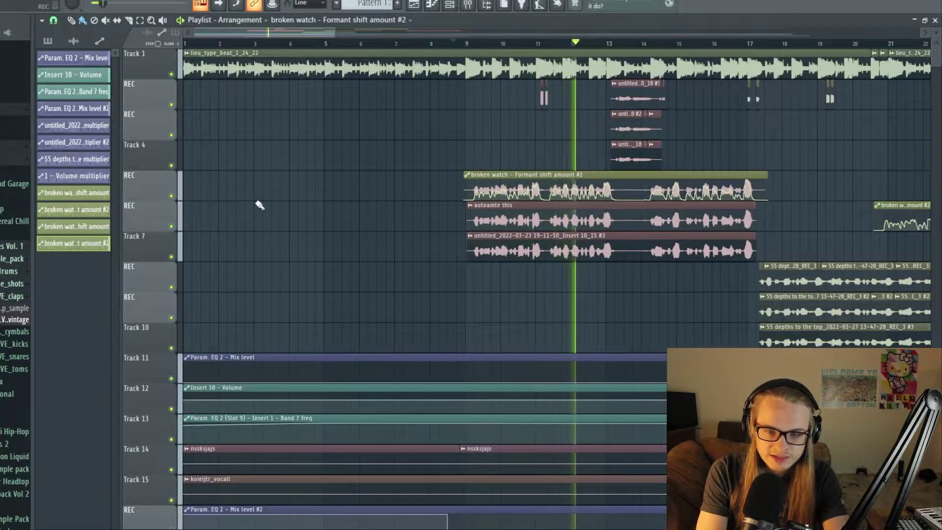
Step: Solo the track holding the broken watch vocal and its formant automation, and listen to the passage
right_click(171, 196)
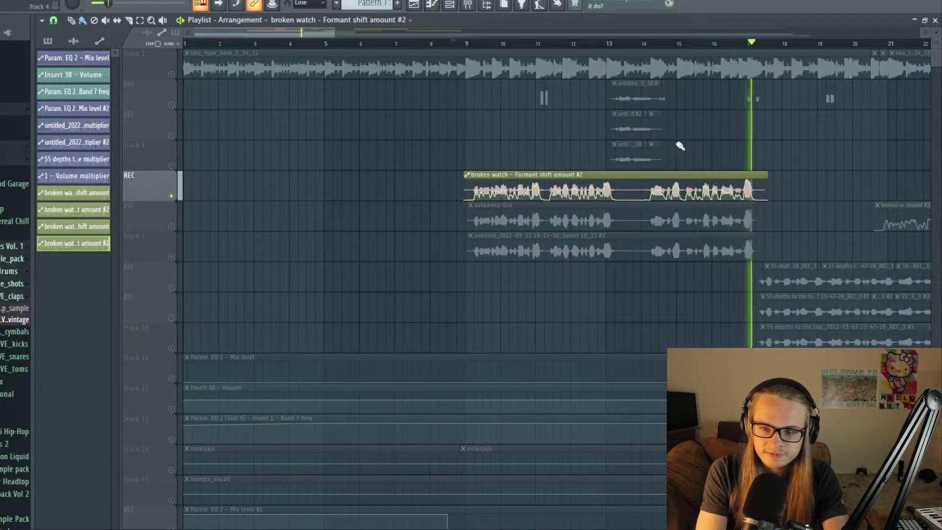
key(space)
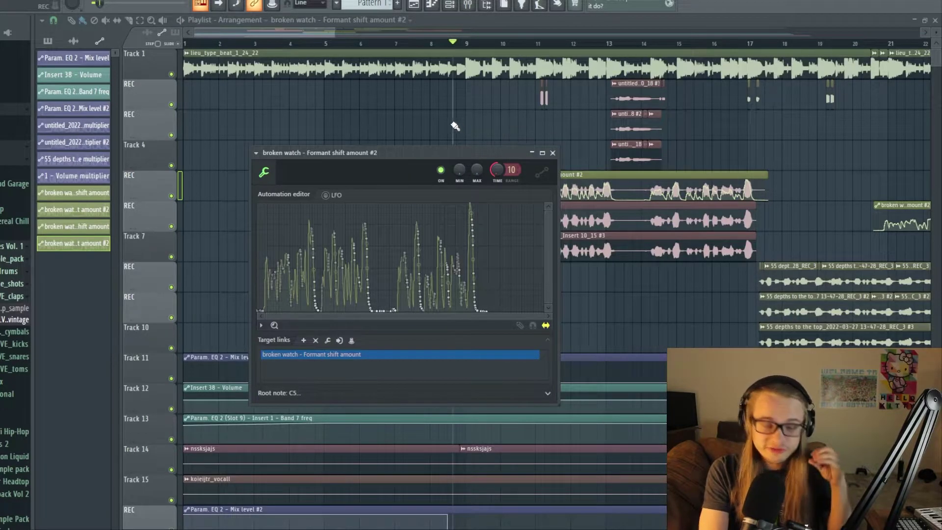
Step: Scale the formant shift automation's levels, raising the offset to shift the curve upward and lowering the multiply to flatten its peaks
click(255, 153)
mouse_move(411, 192)
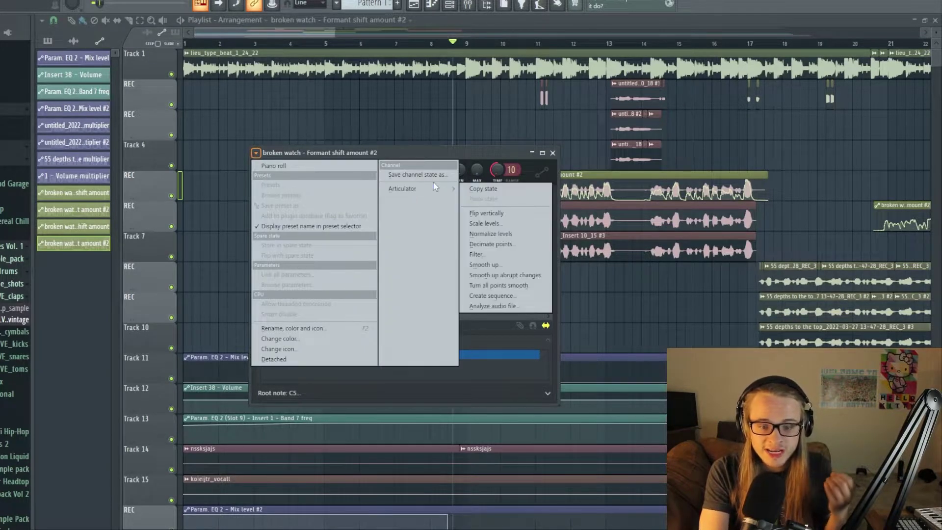
click(483, 224)
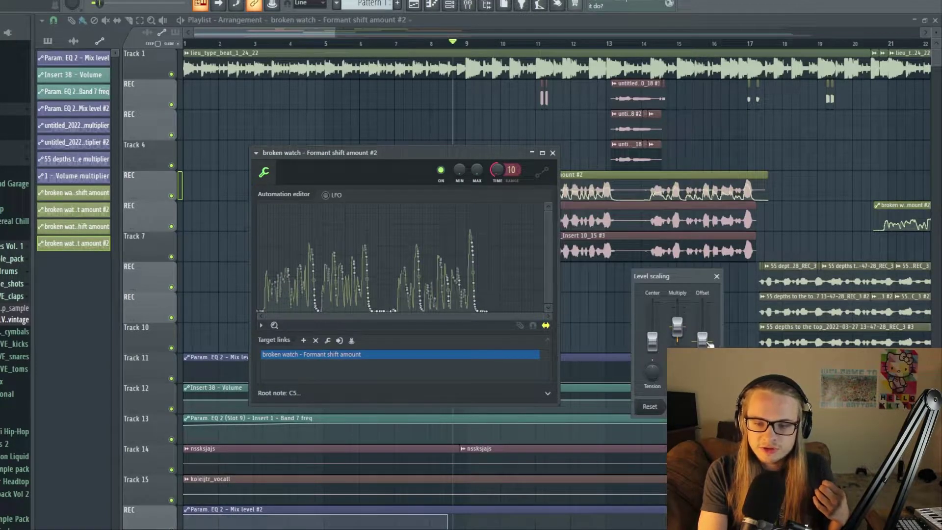
drag(706, 345, 702, 321)
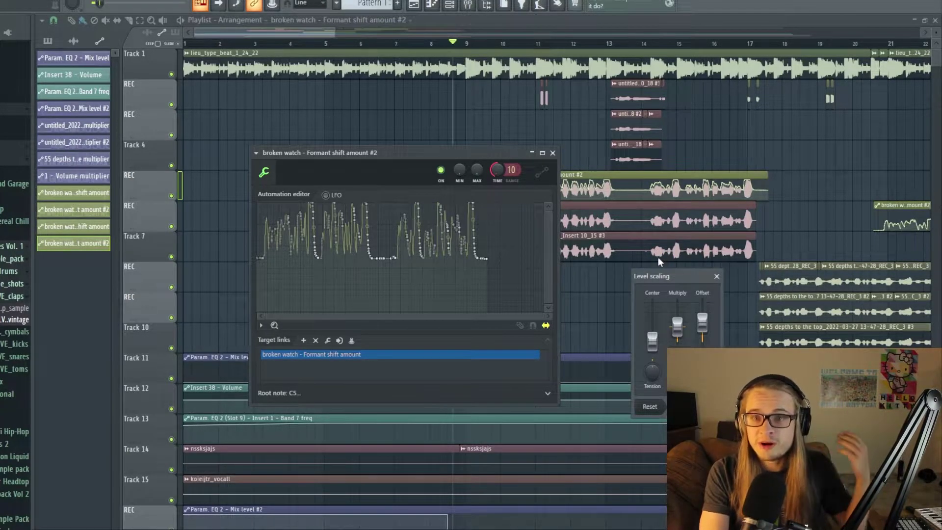
drag(677, 325, 677, 332)
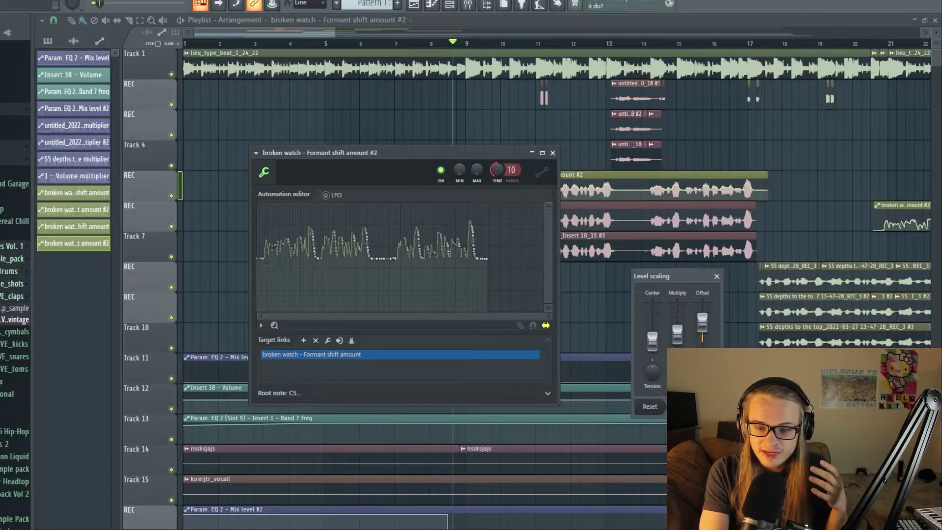
key(Escape)
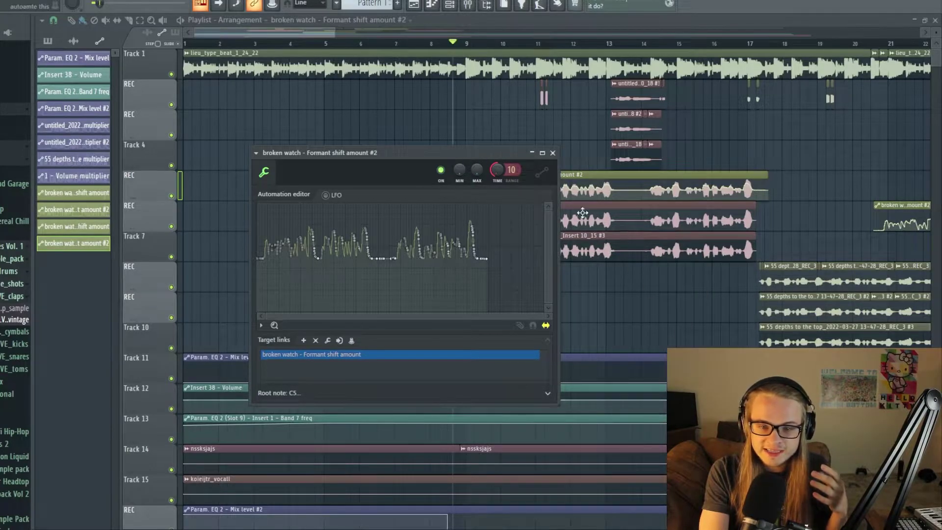
click(552, 153)
Step: Listen to the vocal passage with the rescaled formant automation, and solo the track holding the broken watch vocal
key(space)
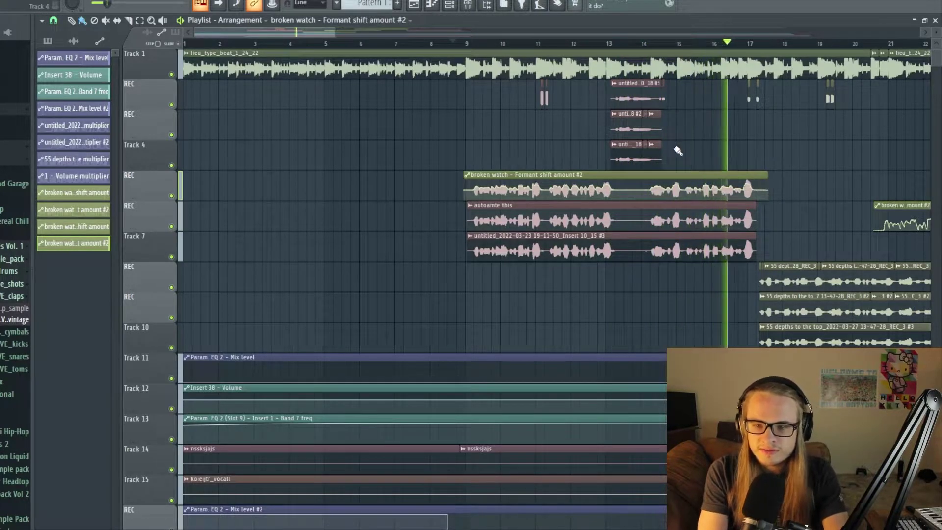
key(space)
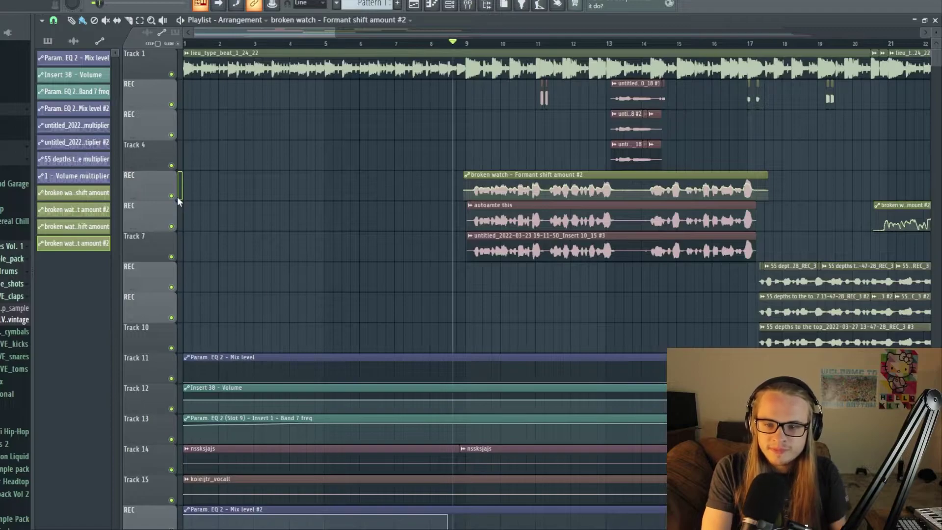
right_click(179, 201)
click(152, 193)
right_click(171, 197)
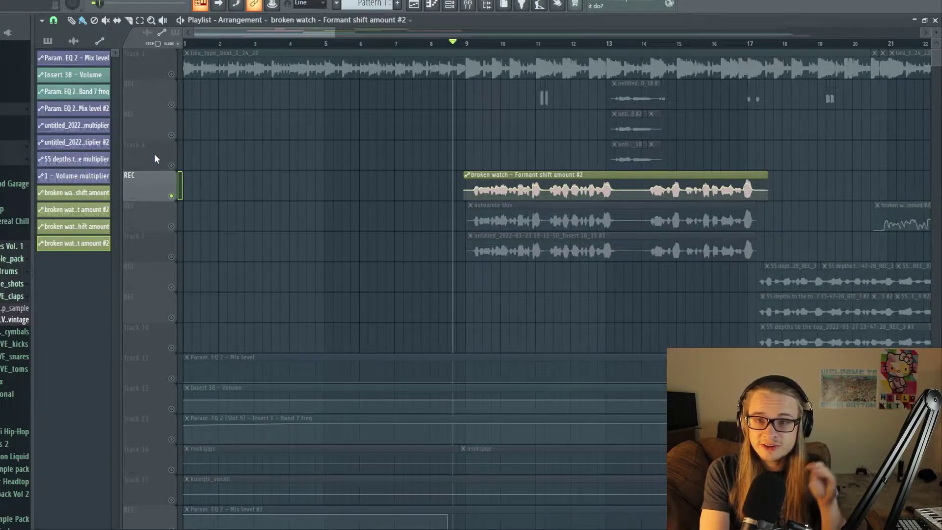
Step: Flip the formant shift automation curve vertically with the articulator tools and close the clip's settings
double_click(496, 176)
drag(410, 154, 270, 189)
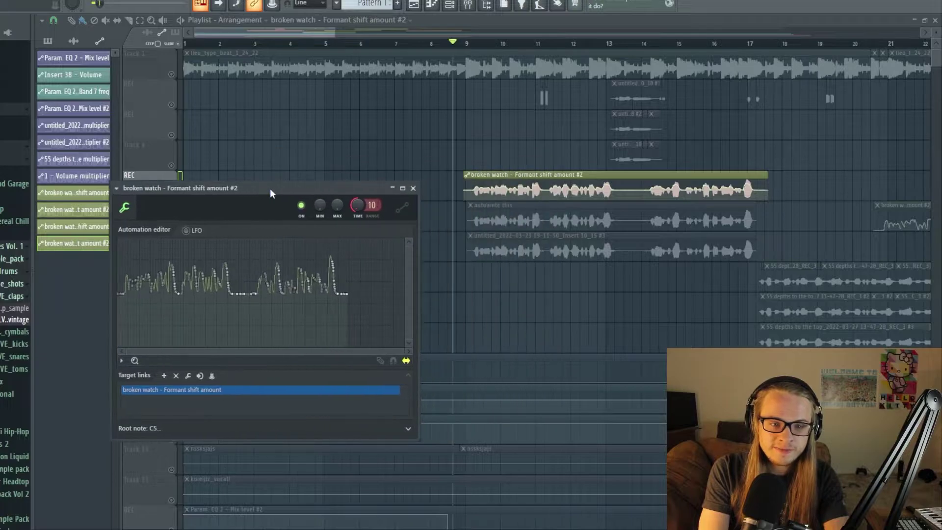
click(116, 188)
mouse_move(271, 223)
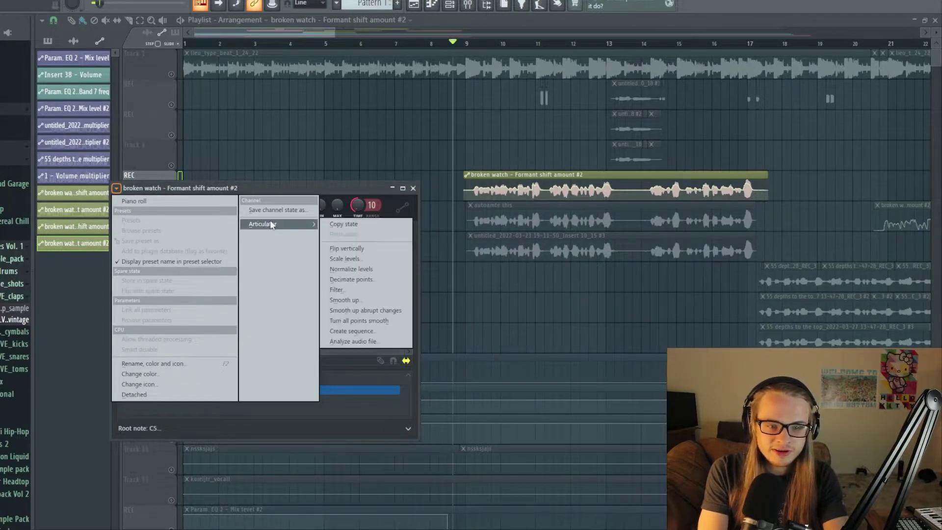
click(350, 248)
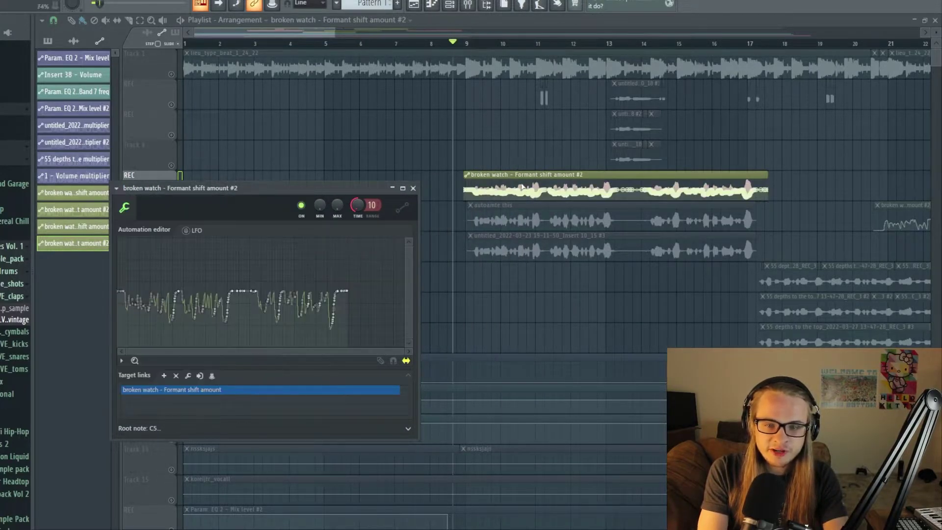
click(413, 188)
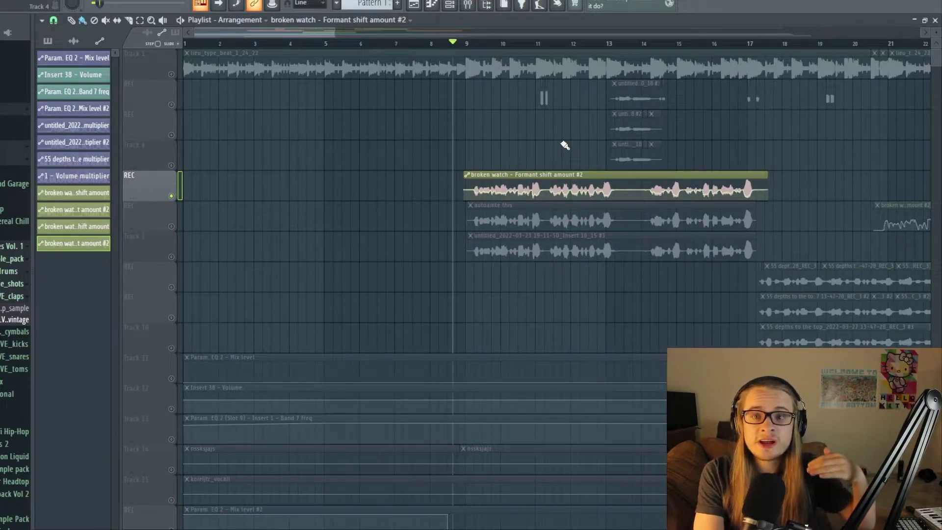
Step: Listen to the vocal passage with the flipped formant curve and all tracks unsoloed
key(space)
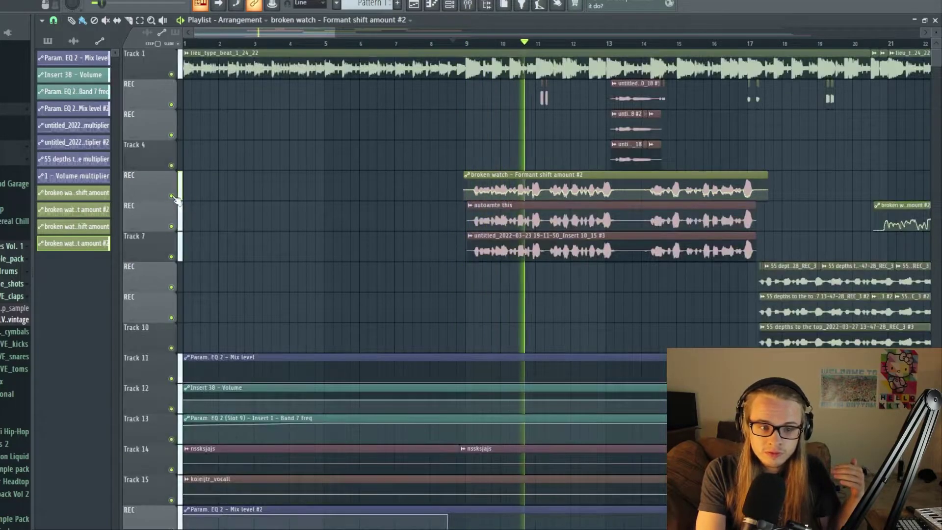
right_click(182, 195)
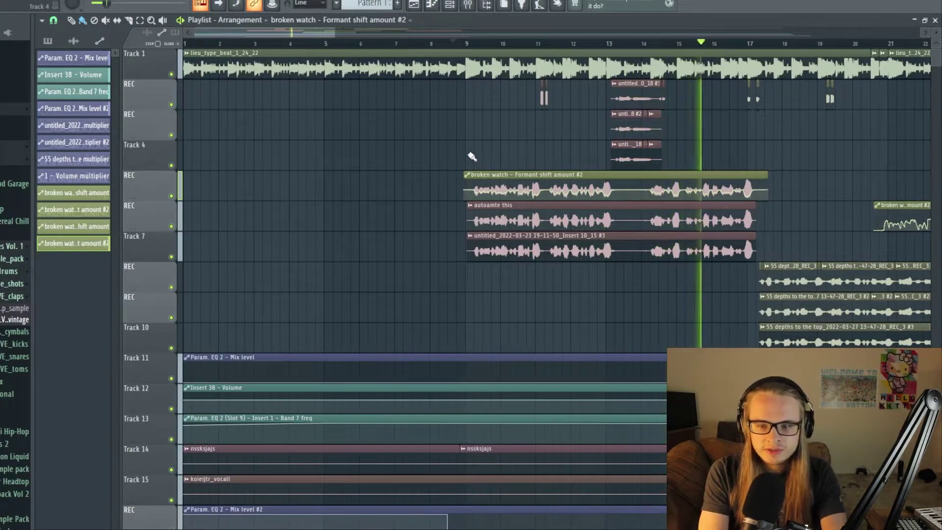
key(space)
Step: Lower the multiply in the formant shift automation's level scaling to shrink the curve's swings, and accept it
double_click(535, 174)
click(116, 189)
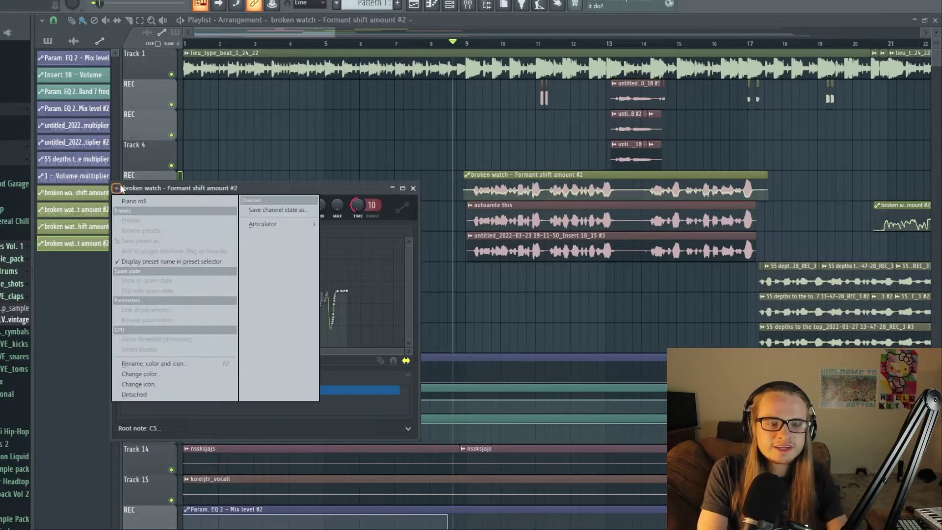
mouse_move(258, 220)
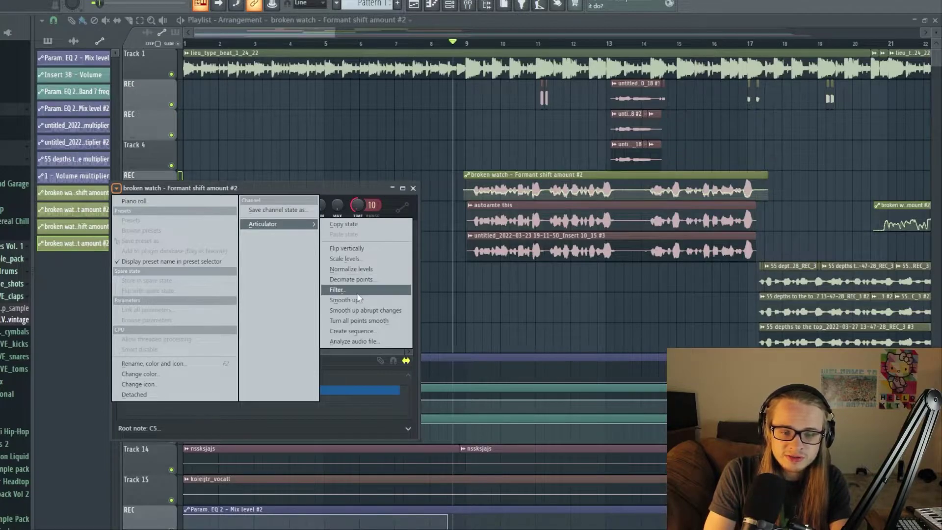
click(360, 259)
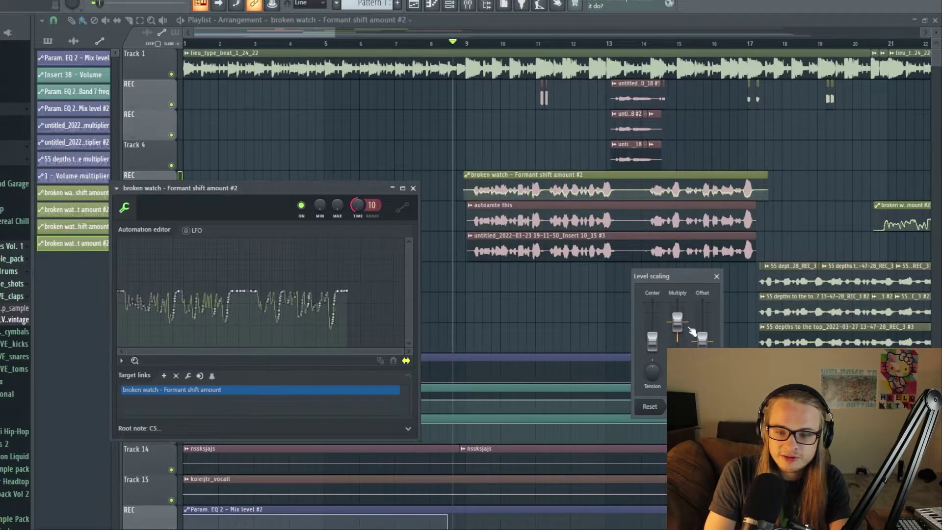
drag(652, 341, 676, 337)
click(697, 406)
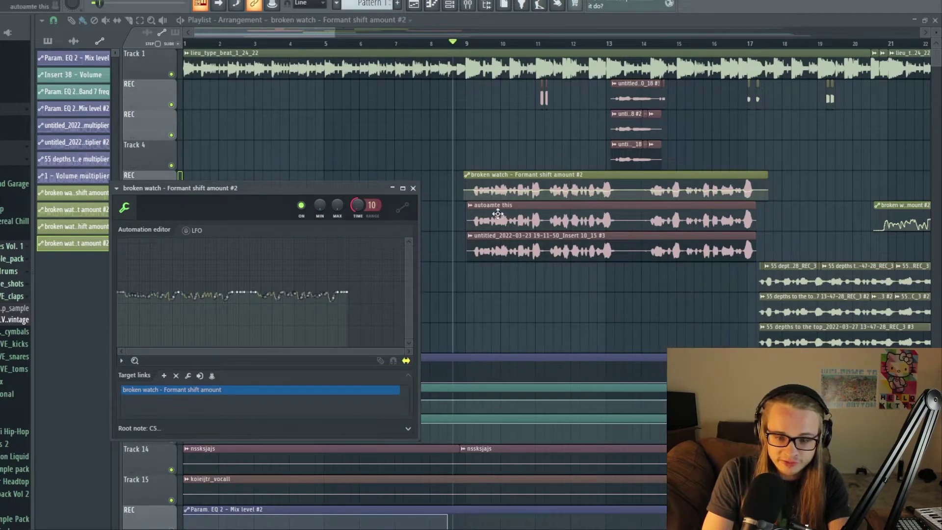
Step: Listen to the passage with the reduced formant automation, soloing and unsoloing the broken watch track during playback
key(space)
click(413, 188)
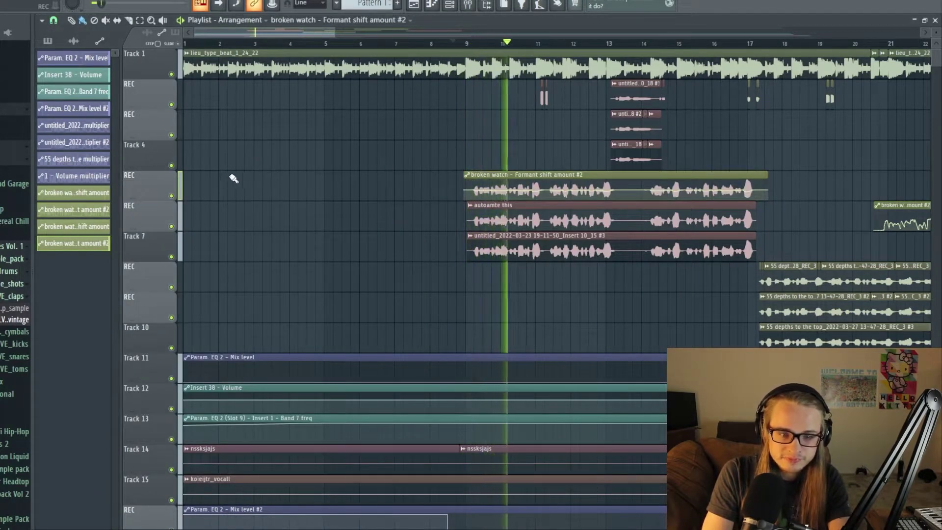
ctrl+click(171, 196)
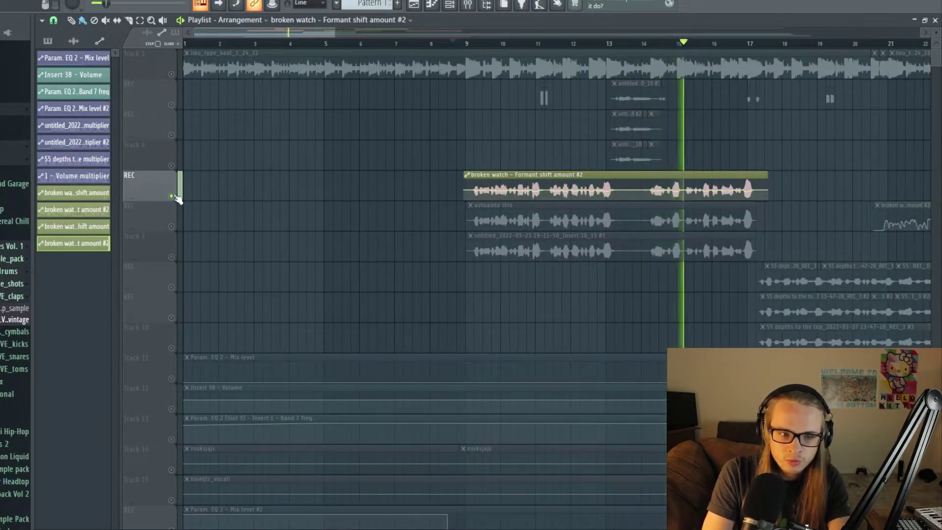
ctrl+click(171, 195)
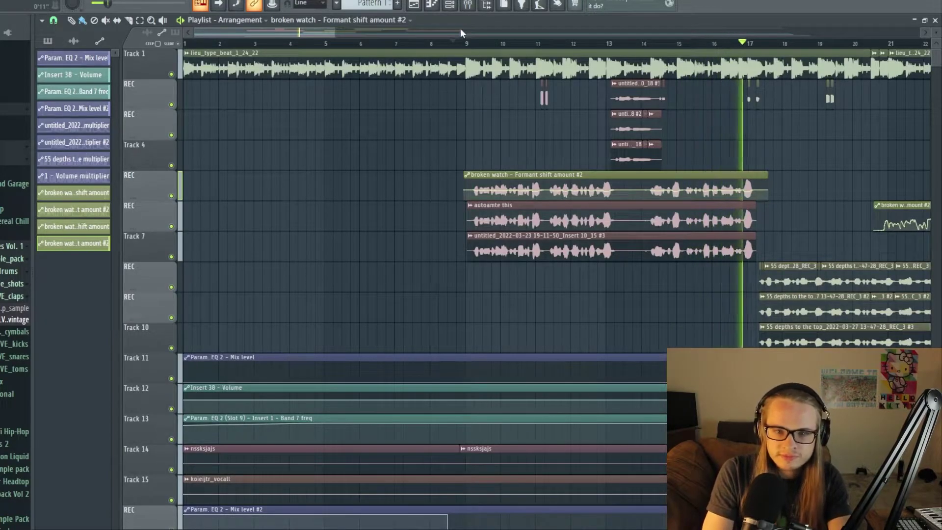
Step: Delete the copied formant shift clip around bar 20 and move the remaining one up to Track 4
drag(335, 31, 423, 29)
right_click(644, 207)
key(space)
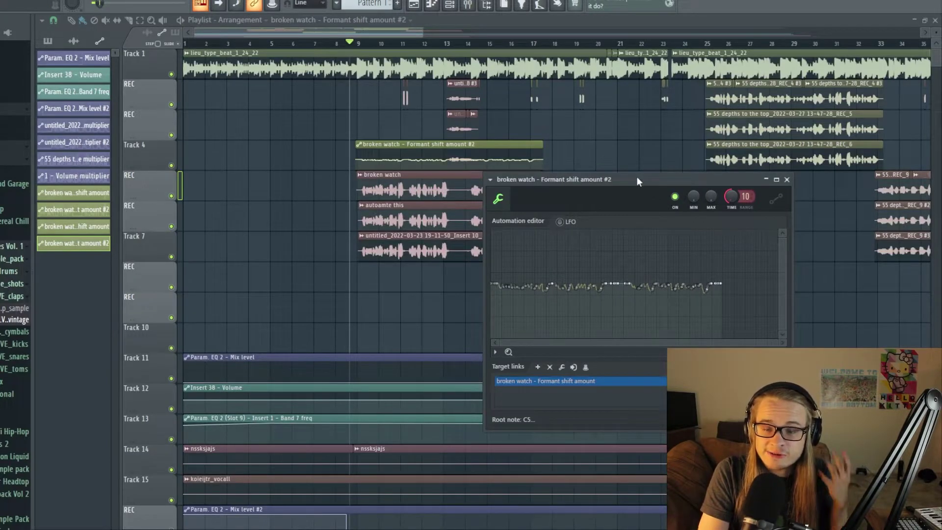
Step: Add the Fruity Reeverb 2 mix level on mixer insert 25 as a second target link of the formant automation clip
drag(636, 177, 698, 158)
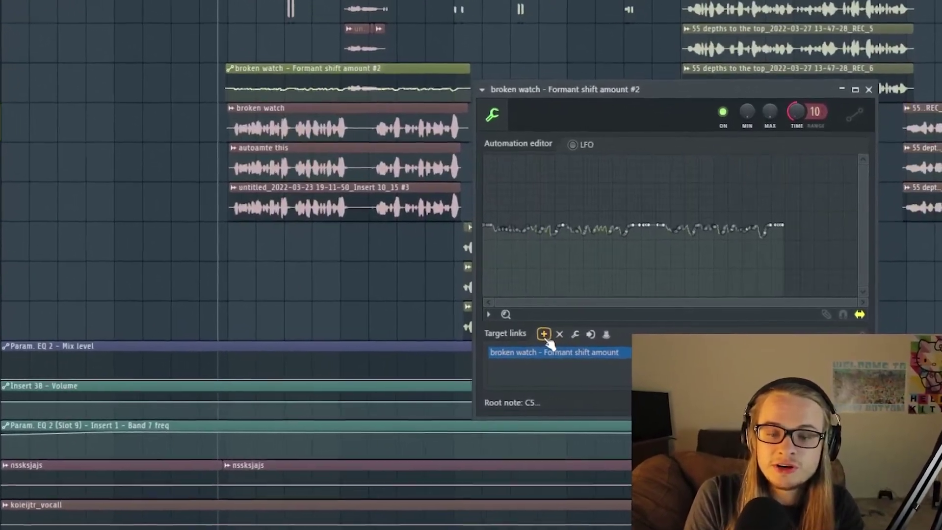
click(599, 348)
click(420, 250)
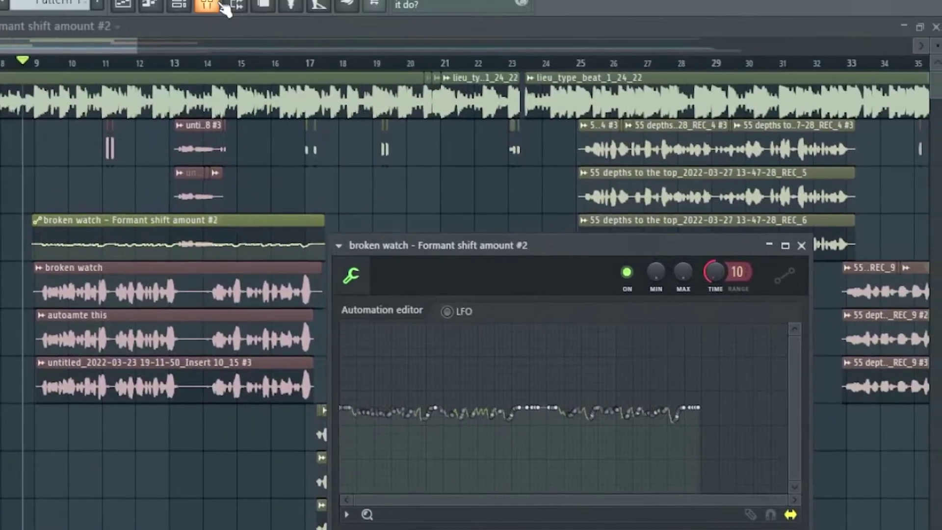
click(212, 8)
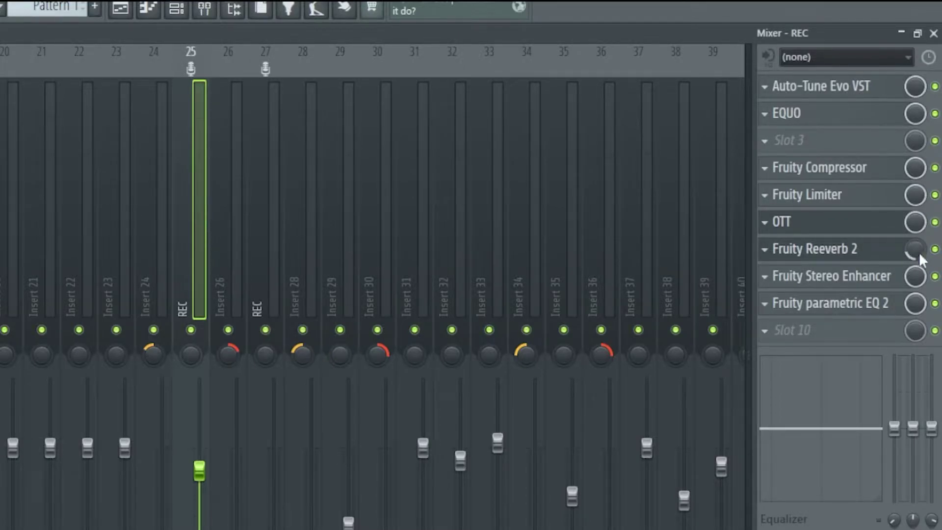
click(123, 9)
double_click(438, 148)
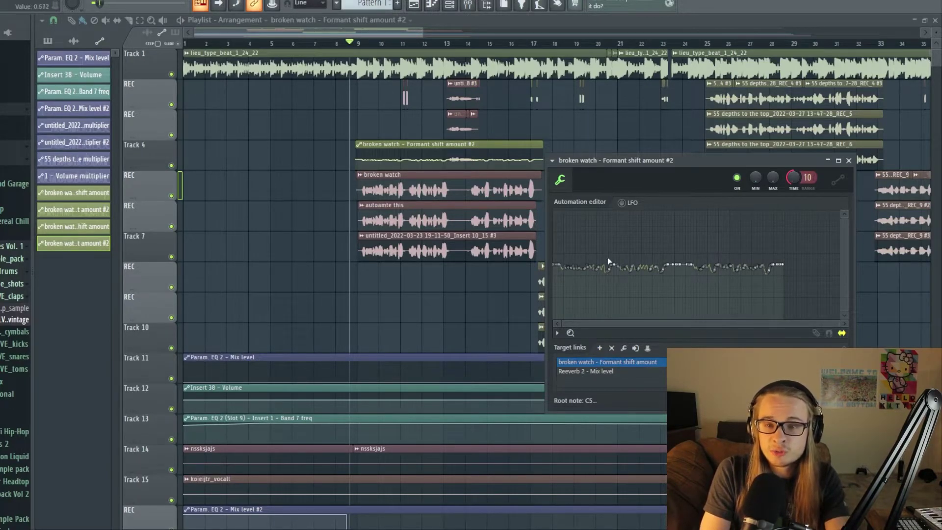
Step: Remove the formant shift amount from the clip's target links and flip its curve vertically
click(611, 349)
click(477, 287)
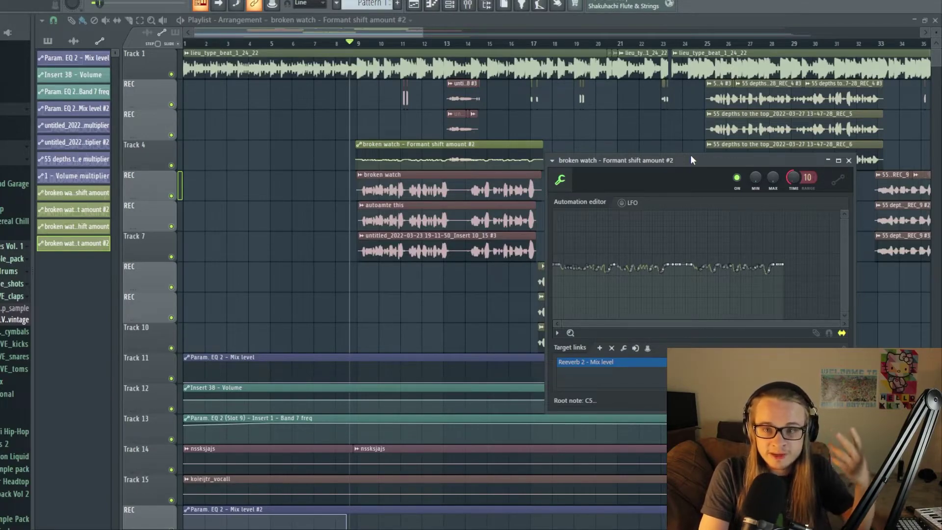
click(828, 161)
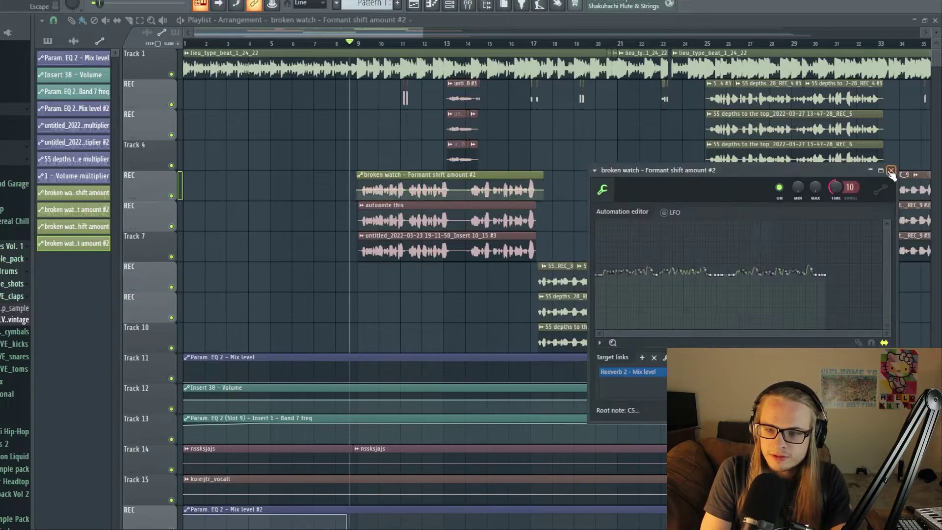
Step: Close the clip's settings, move the formant shift automation clip up to Track 4, and delete it from the playlist
click(891, 171)
drag(521, 177, 519, 152)
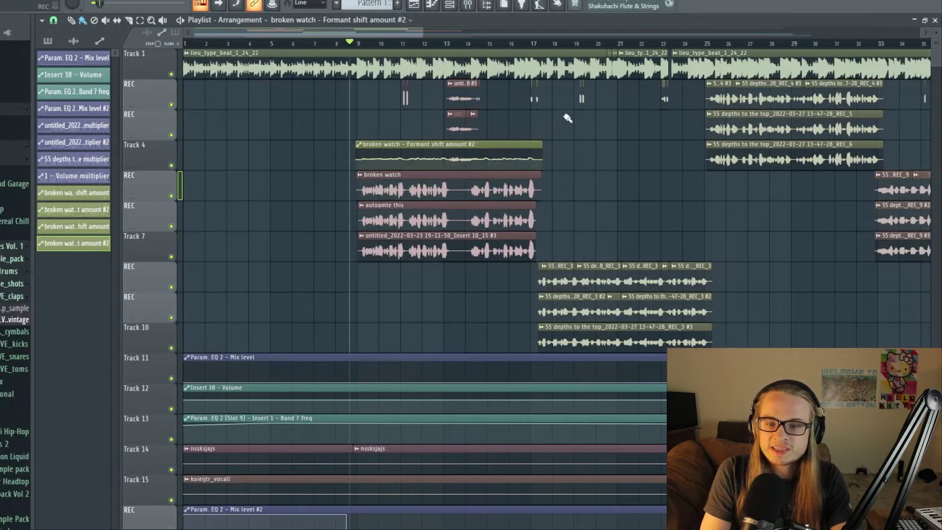
right_click(492, 145)
Step: Create an automation clip for the Fruity Reeverb 2 mix level on mixer insert 25
click(472, 6)
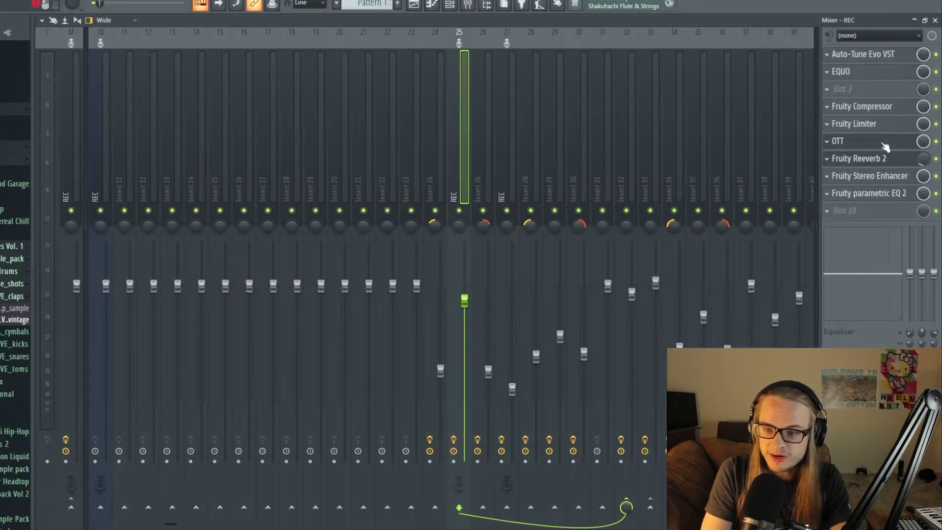
right_click(923, 160)
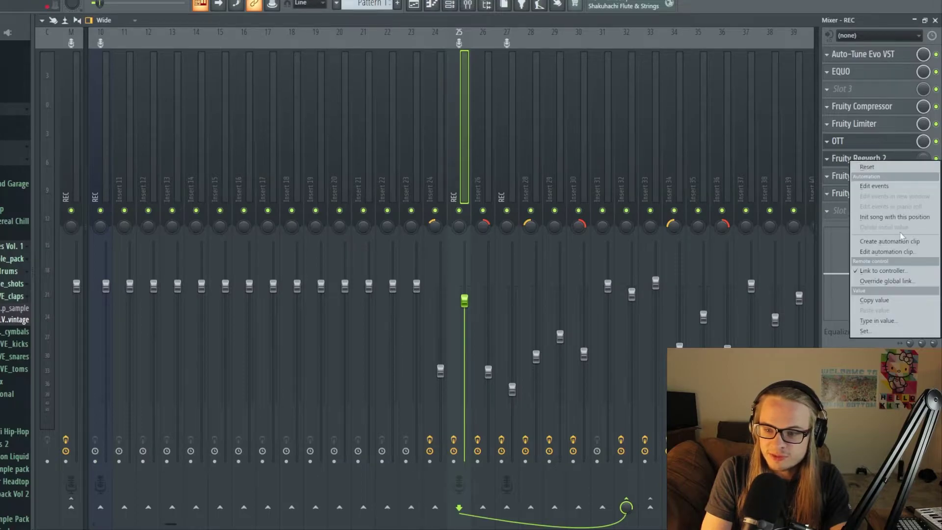
click(891, 243)
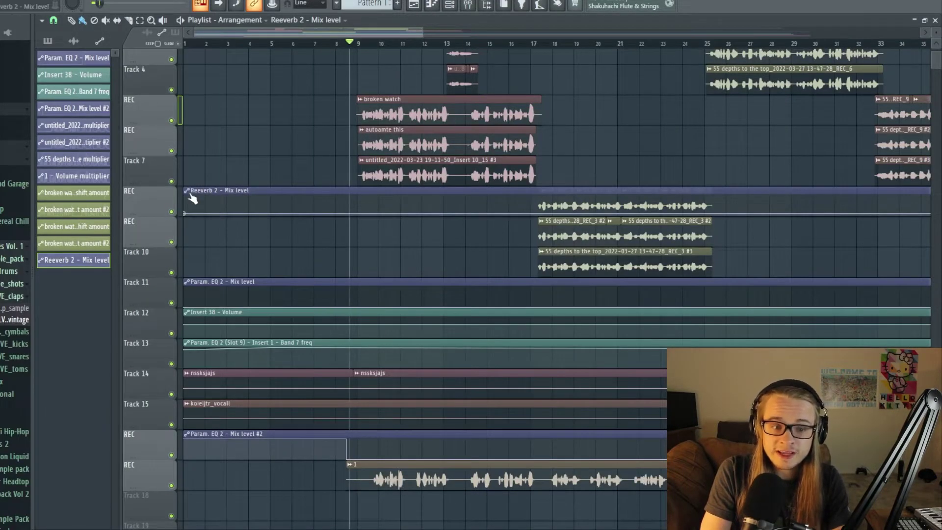
Step: Analyze the "broken watch" audio file into the Reeverb 2 mix level automation clip
right_click(190, 195)
mouse_move(220, 245)
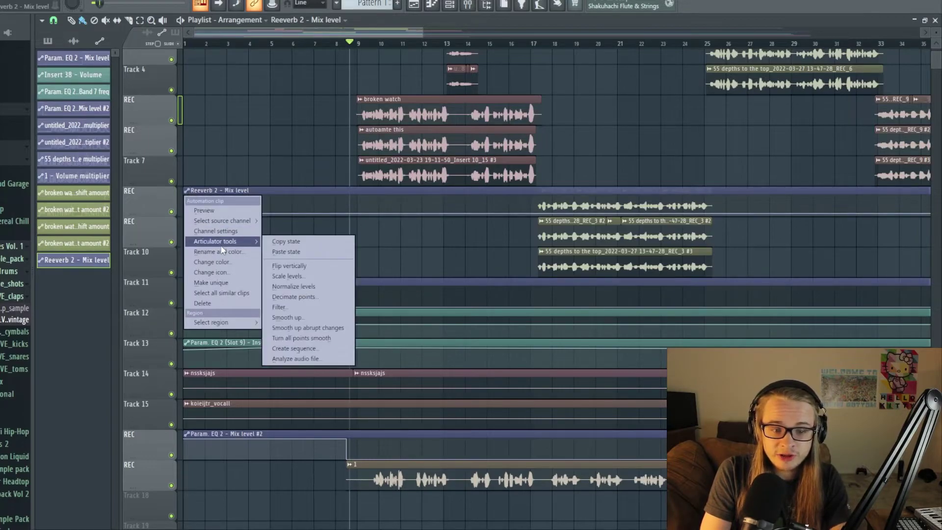
click(295, 358)
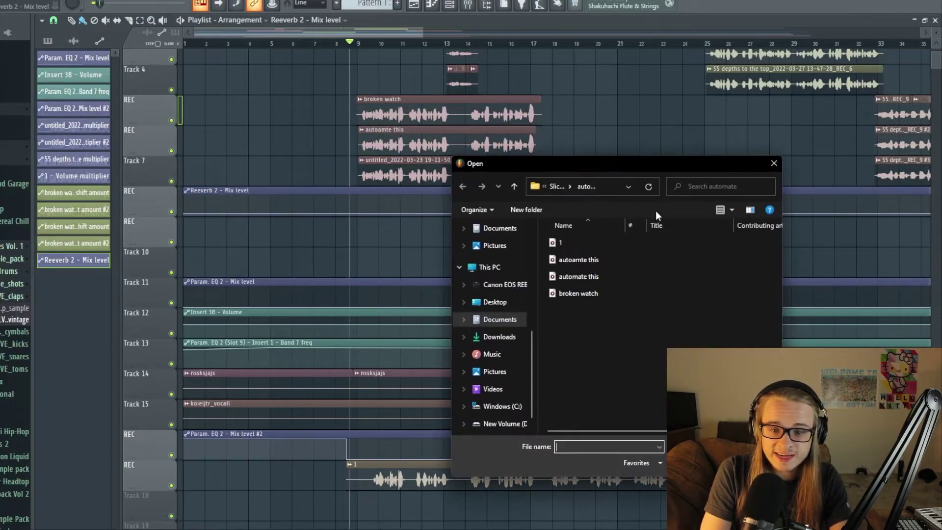
double_click(608, 289)
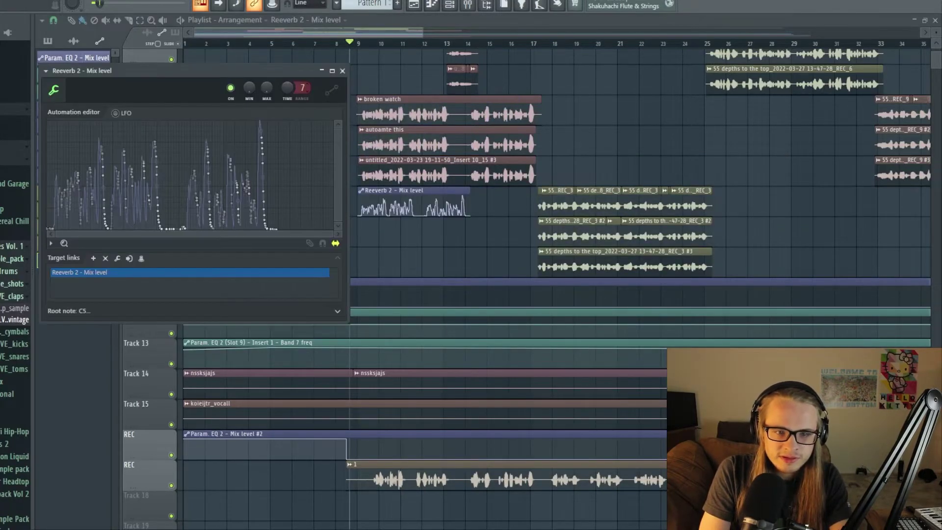
Step: Set the Reeverb 2 mix level clip's time range to 10 and stretch it to match the broken watch vocal's length
click(301, 88)
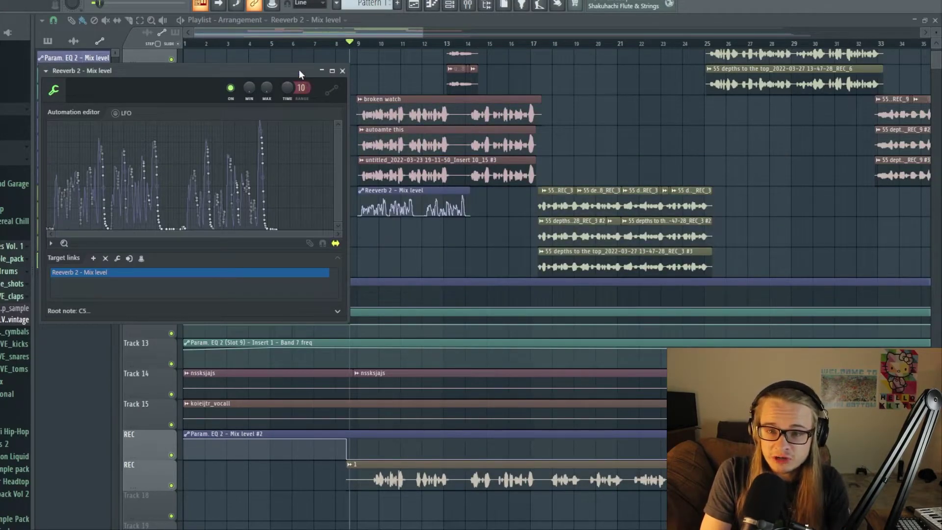
drag(287, 88, 287, 73)
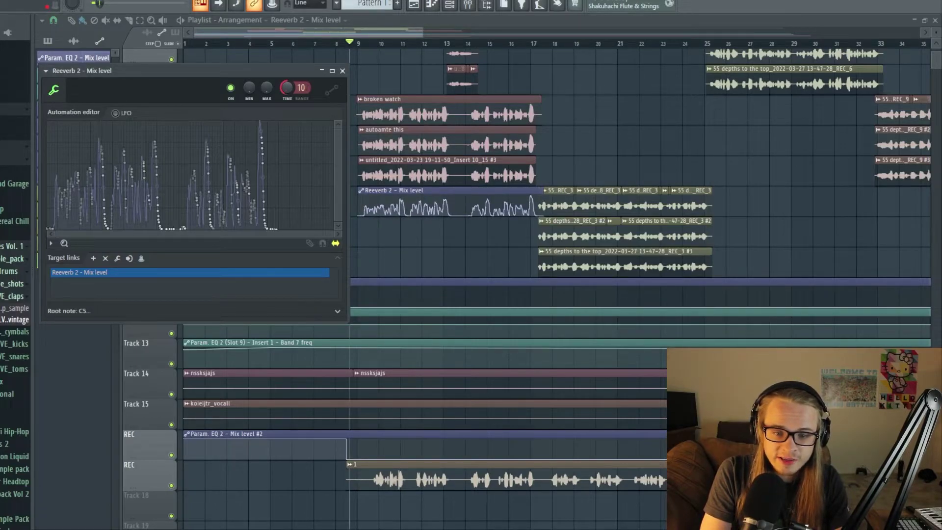
drag(398, 196, 396, 196)
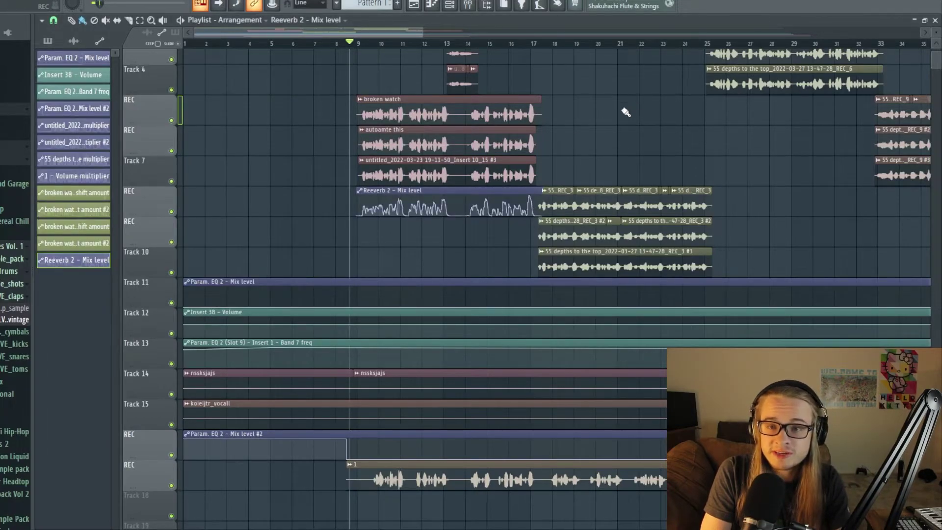
Step: Move the Reeverb 2 mix level clip onto the broken watch vocal's track and align its start with the audio
drag(531, 190, 531, 97)
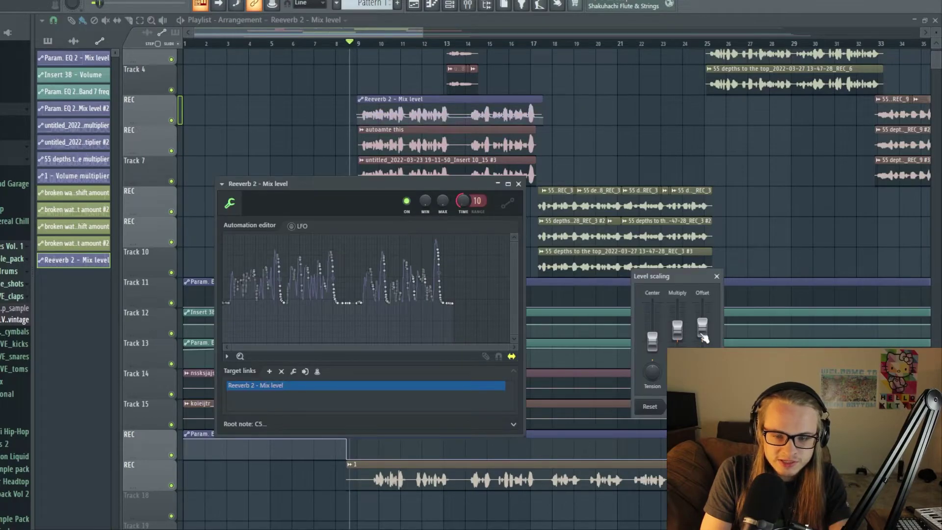
drag(702, 333, 677, 320)
click(696, 406)
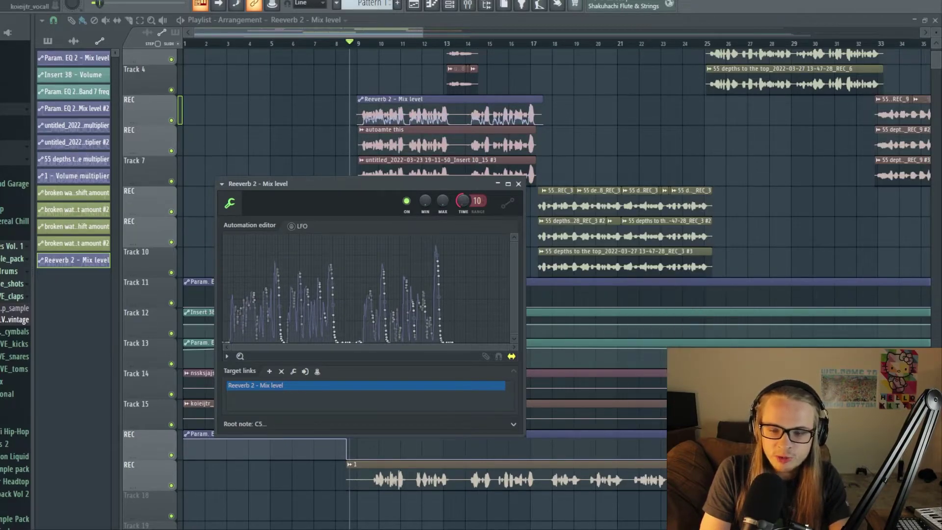
click(518, 184)
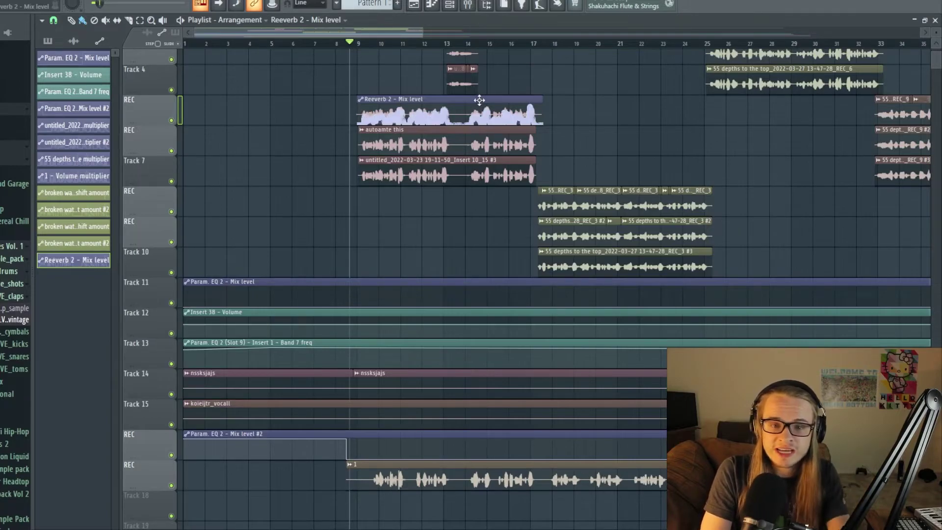
drag(479, 99, 477, 99)
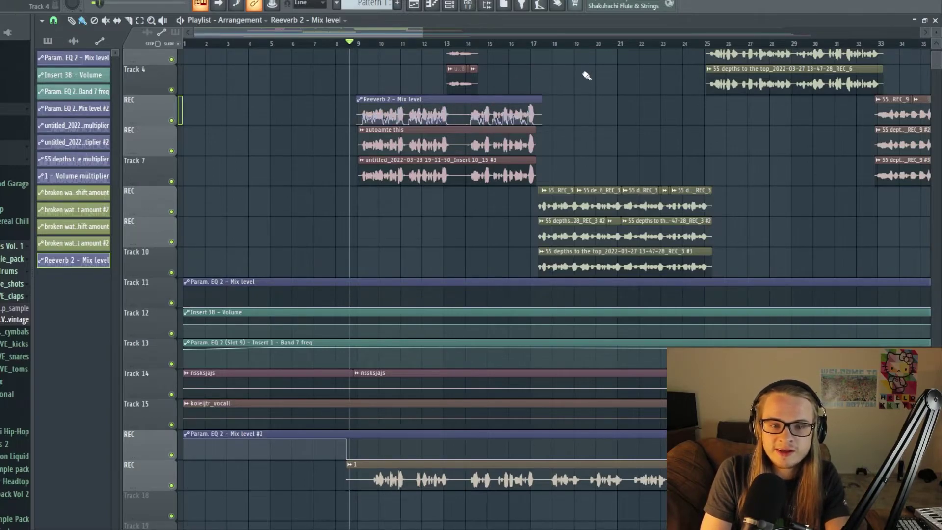
Step: Play the arrangement through the automated vocal section and check insert 25's Fruity Reeverb 2 mix level in the mixer
scroll(326, 109, up, 3)
key(space)
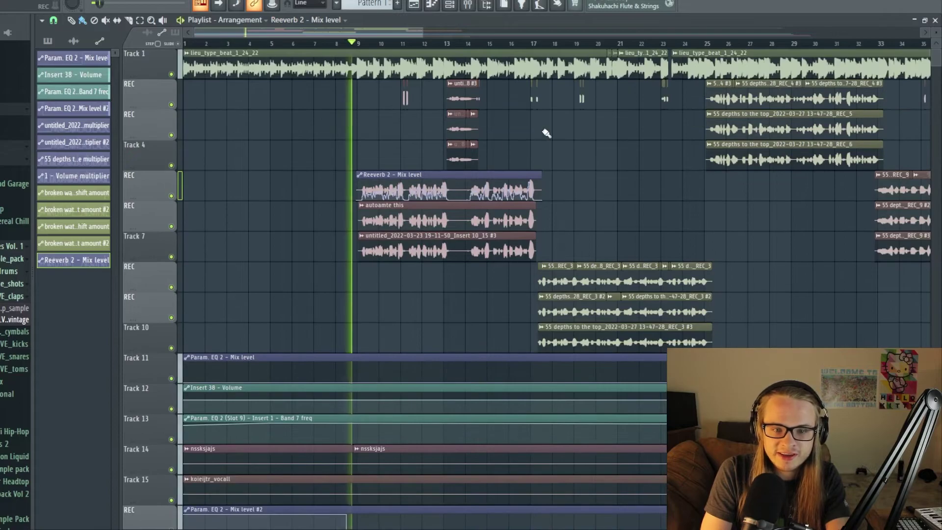
key(F9)
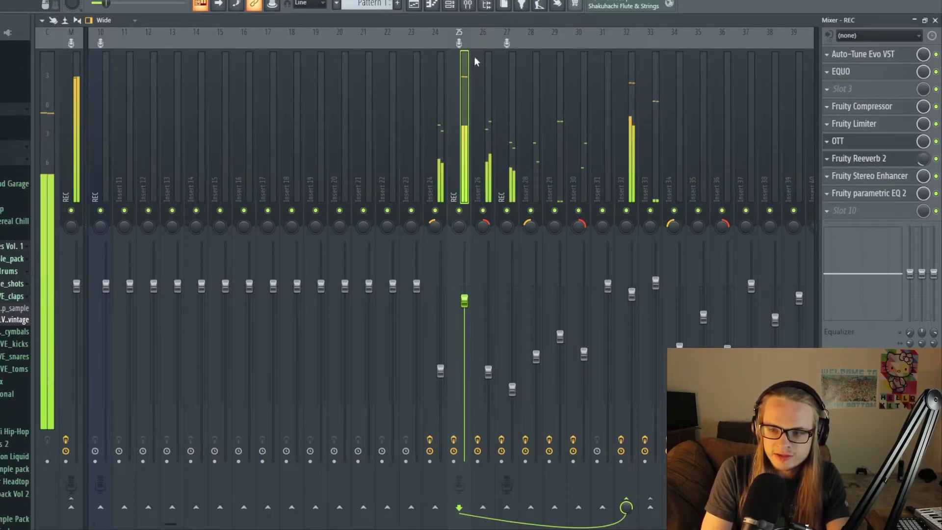
key(F5)
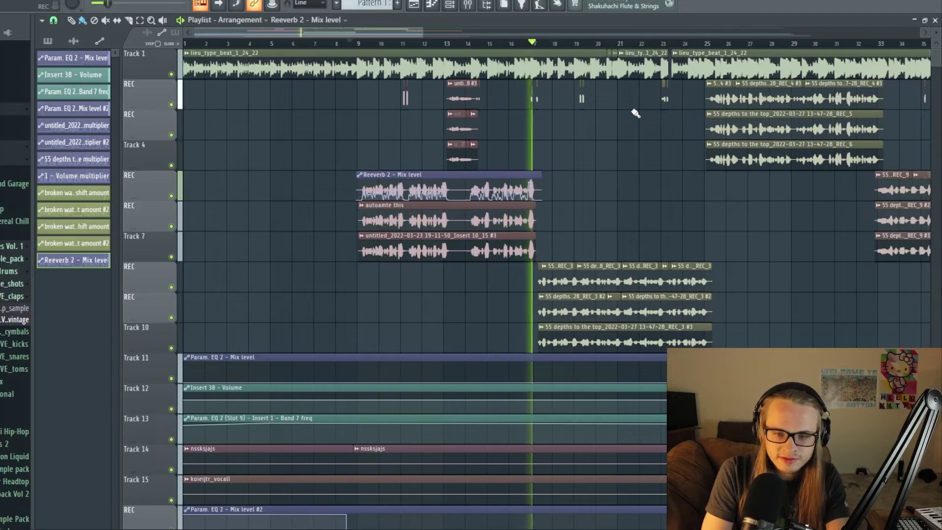
key(space)
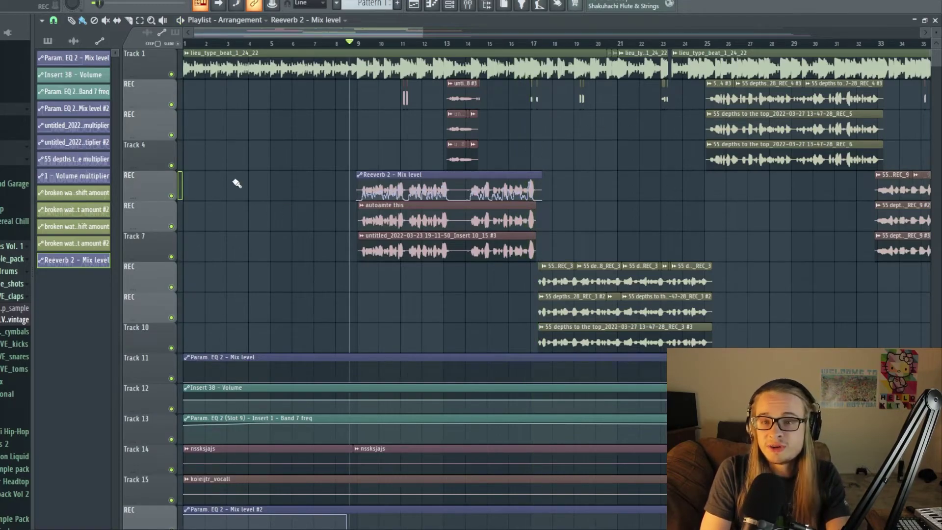
Step: Look over the Reeverb 2 mix level clip's target links and open the Fruity Stereo Enhancer on mixer insert 25
click(476, 8)
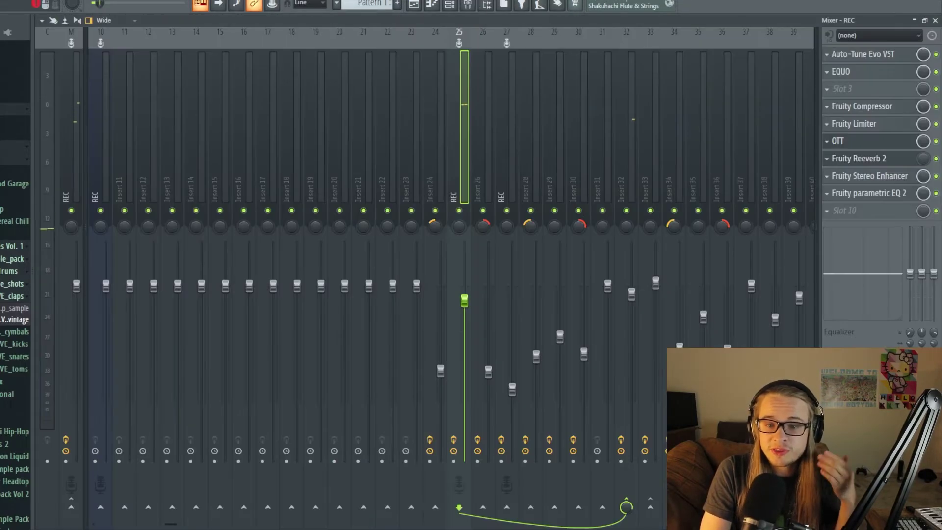
click(416, 7)
double_click(416, 174)
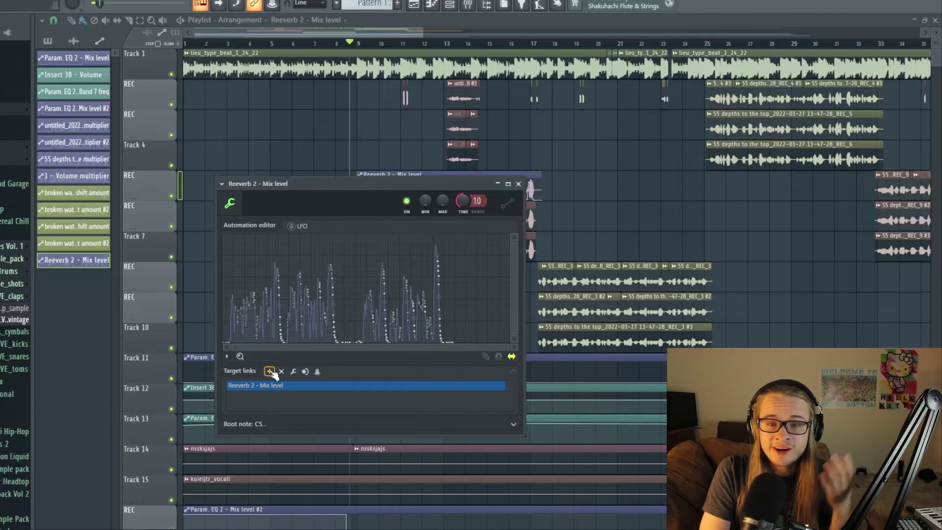
click(469, 6)
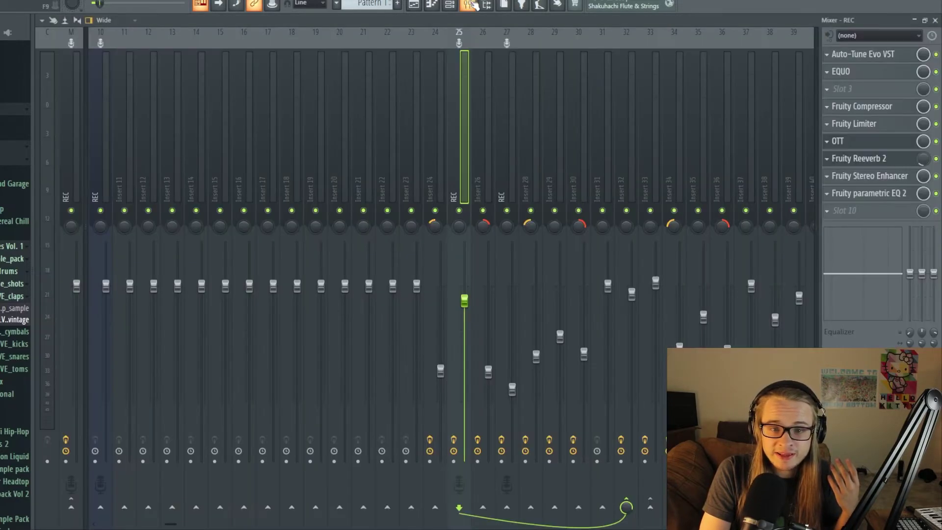
click(883, 182)
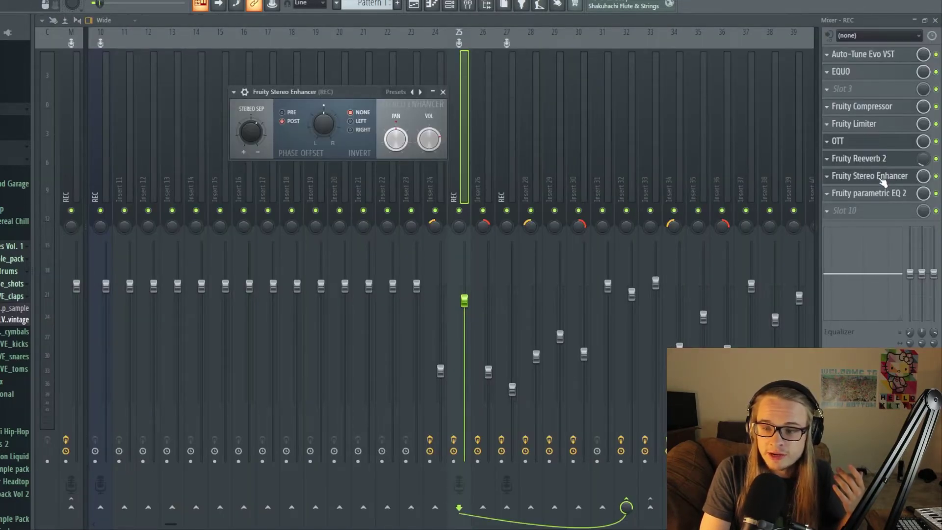
click(414, 6)
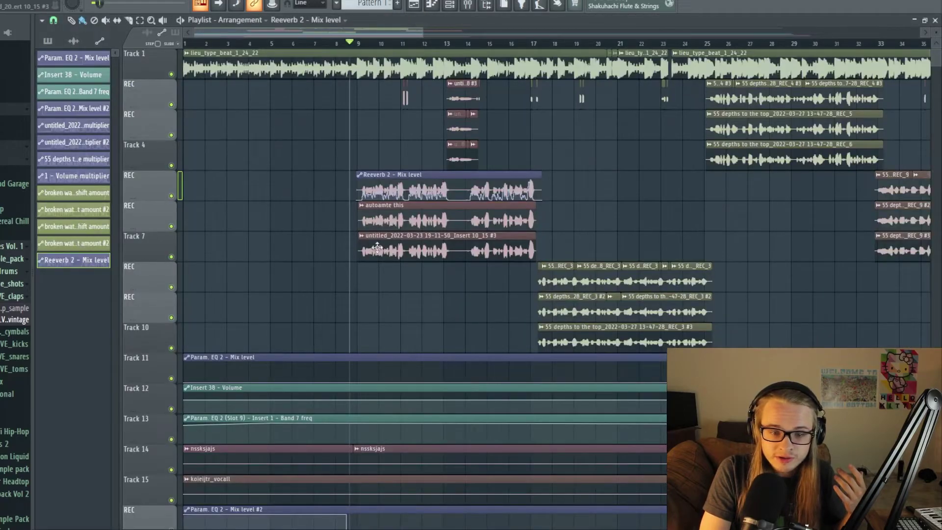
Step: Add insert 25's Fruity Stereo Enhancer mix level as a second target link of the Reeverb 2 mix level clip
double_click(395, 186)
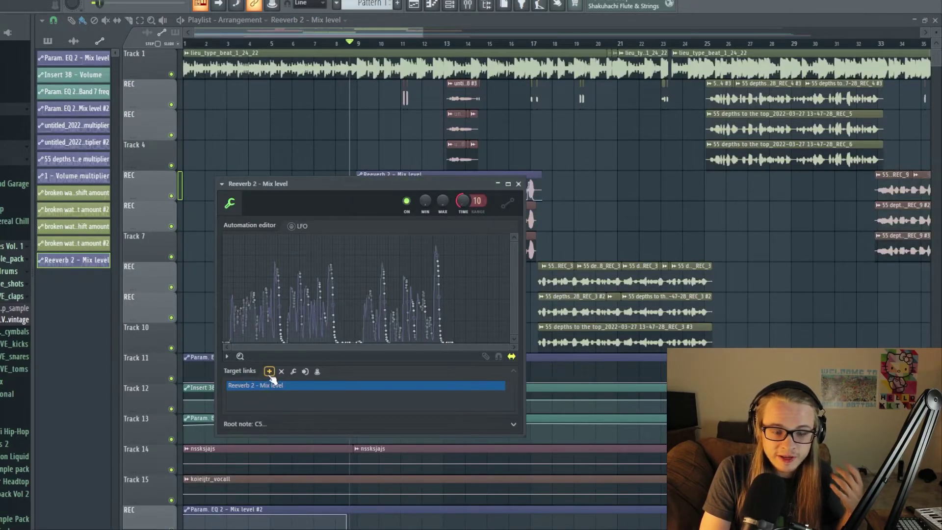
click(269, 371)
click(541, 295)
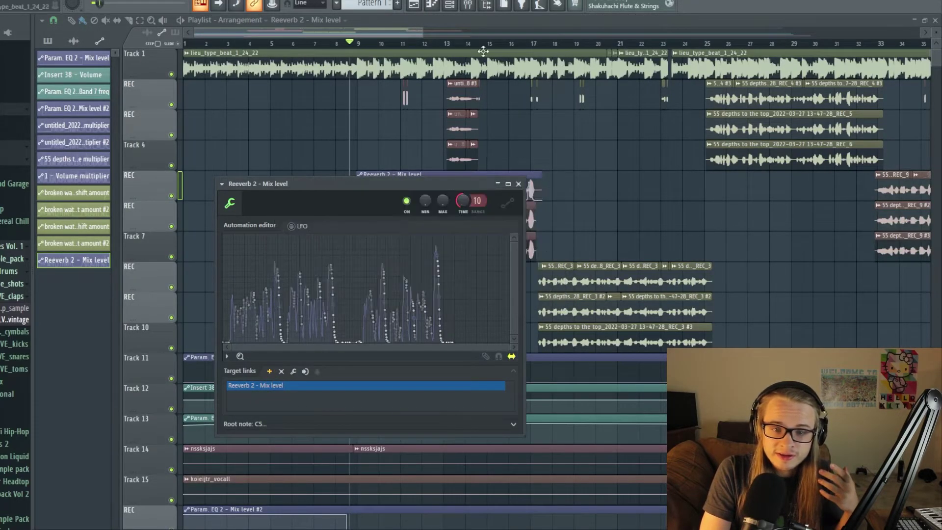
click(467, 6)
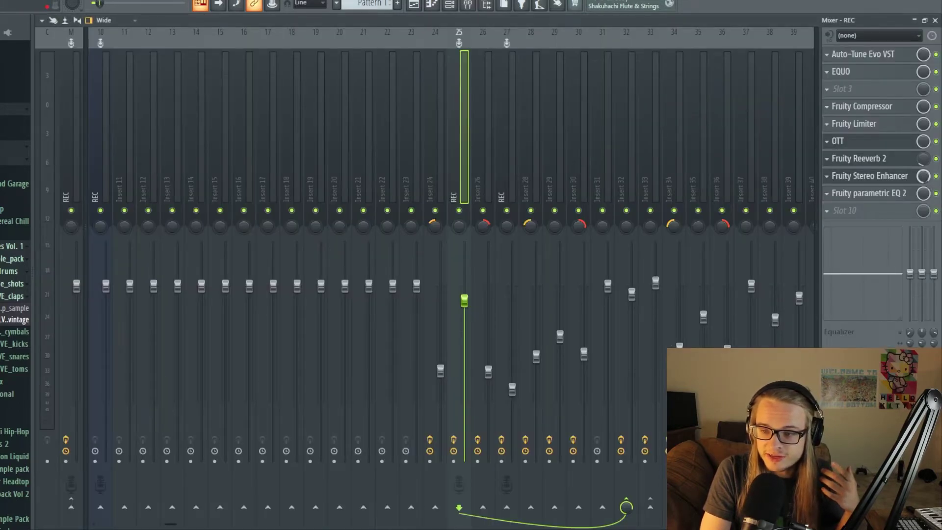
click(413, 5)
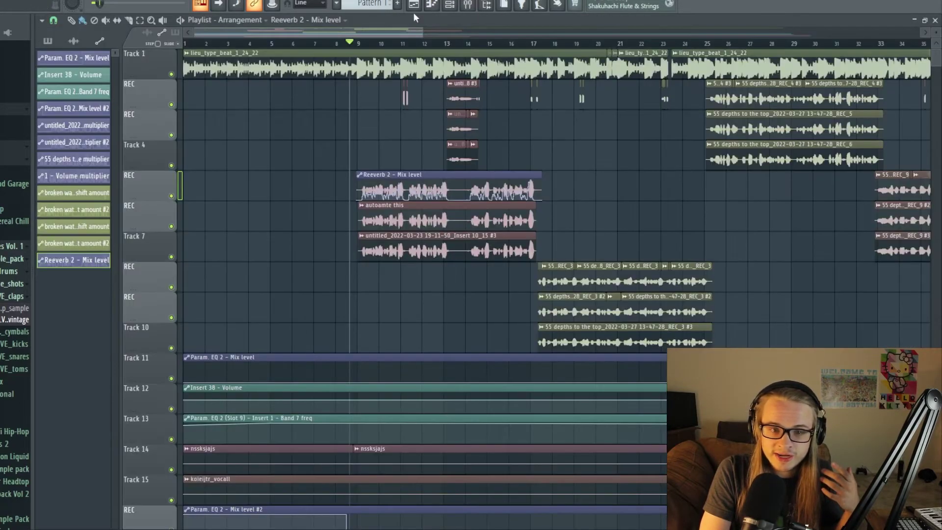
double_click(388, 173)
click(251, 396)
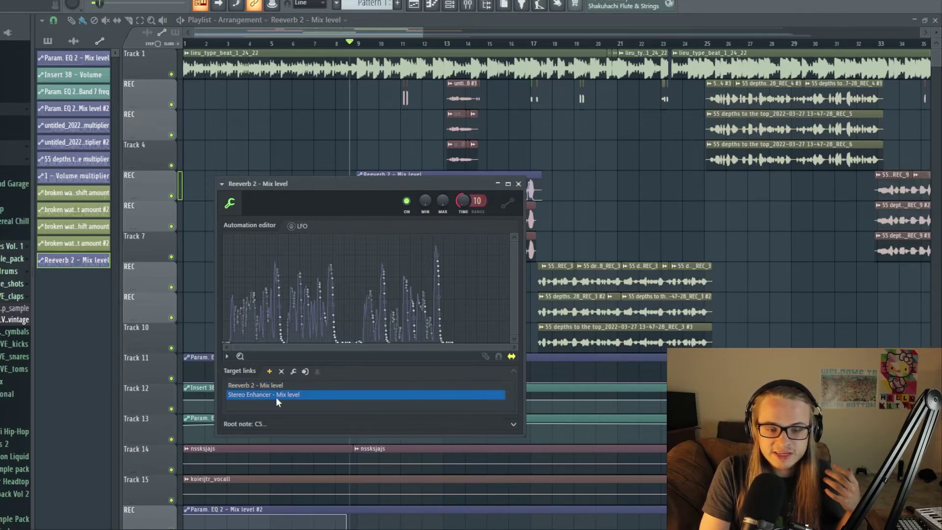
Step: Start adding another target link to the Reeverb 2 mix level clip, visit the mixer's insert 25, and return to the playlist
click(269, 371)
click(468, 5)
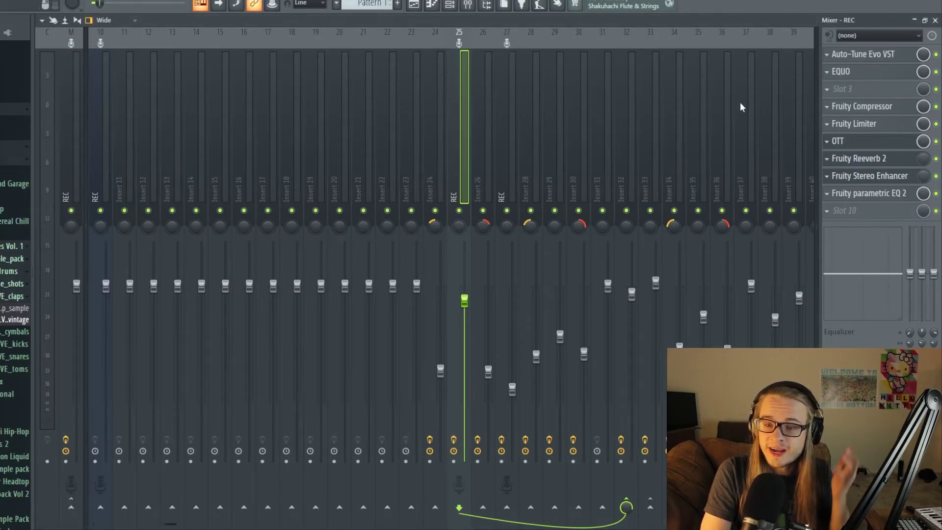
click(414, 5)
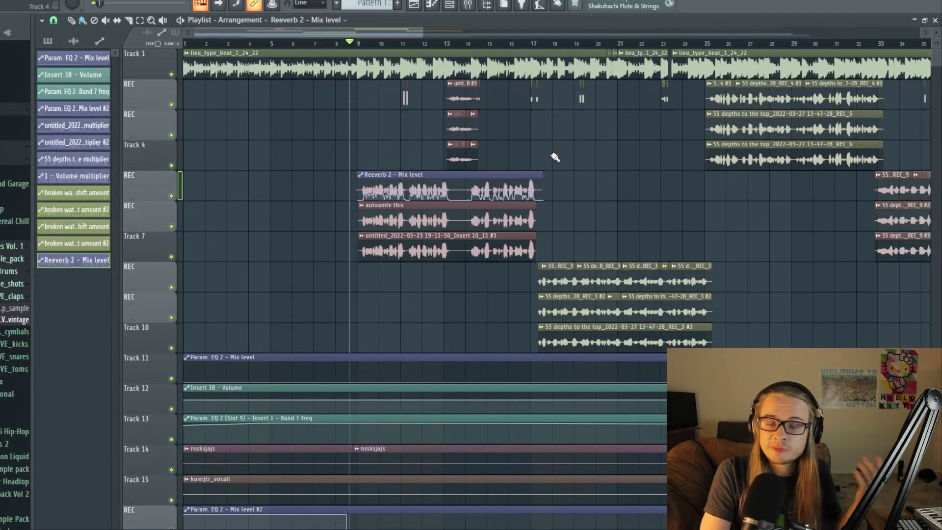